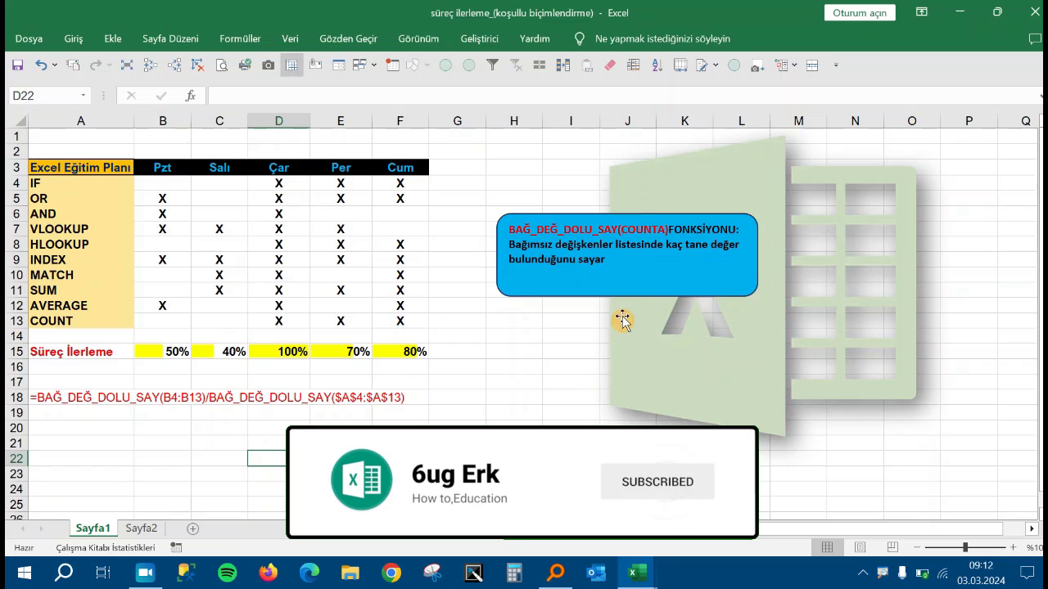
Enter a test BAĞ_DEĞ_DOLU_SAY count of F4:F13 in Sayfa1 cell F20
click(414, 430)
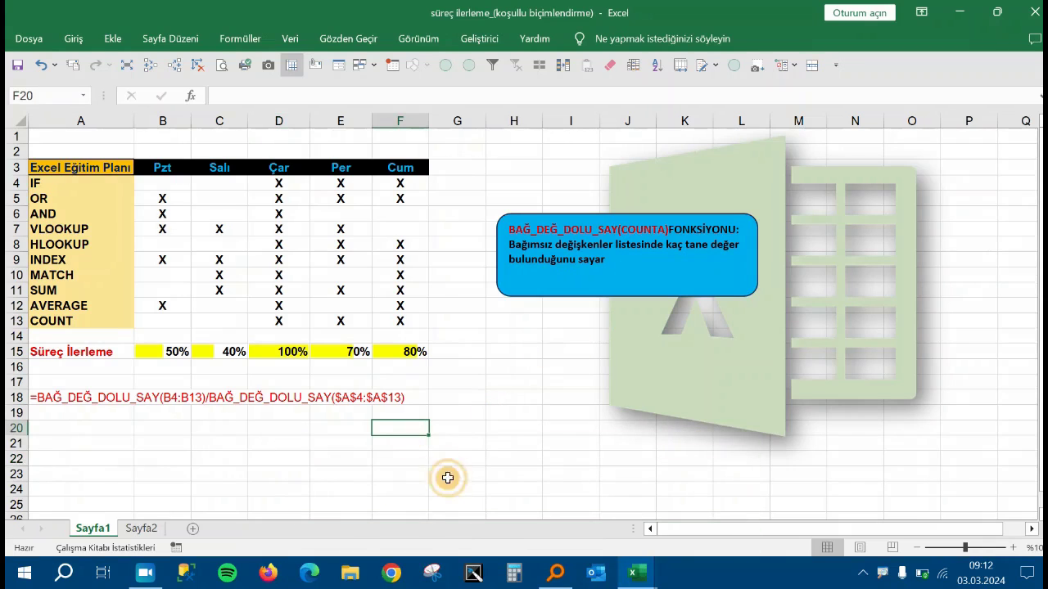
drag(409, 183, 405, 321)
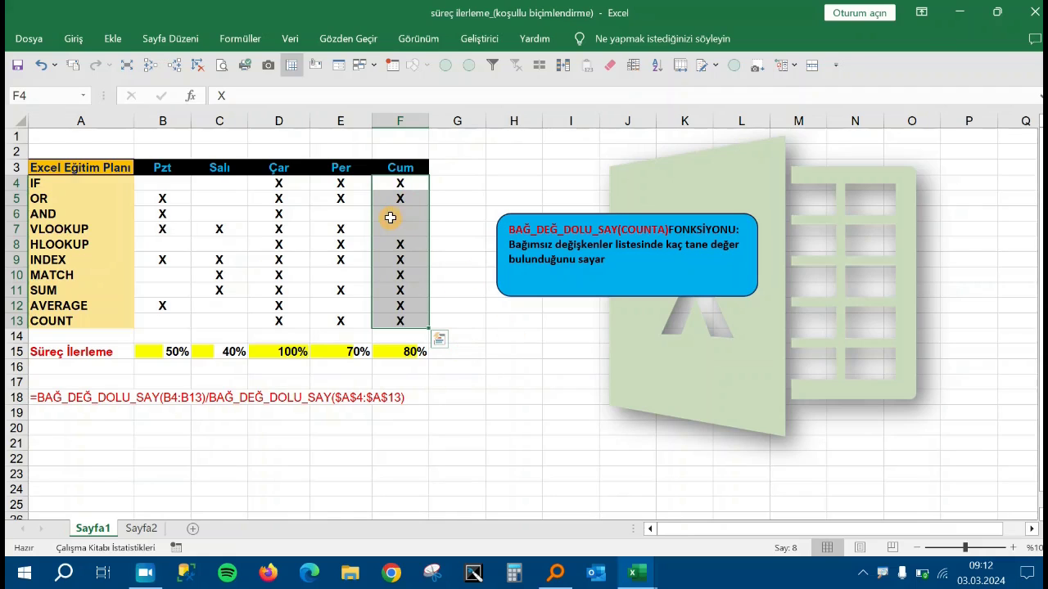
click(389, 428)
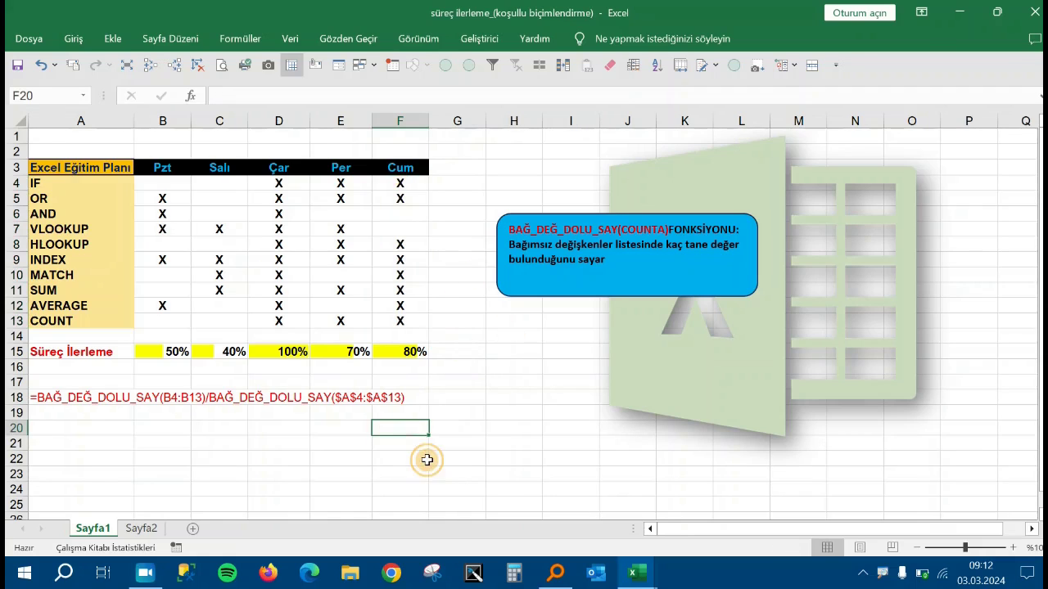
text(=BA)
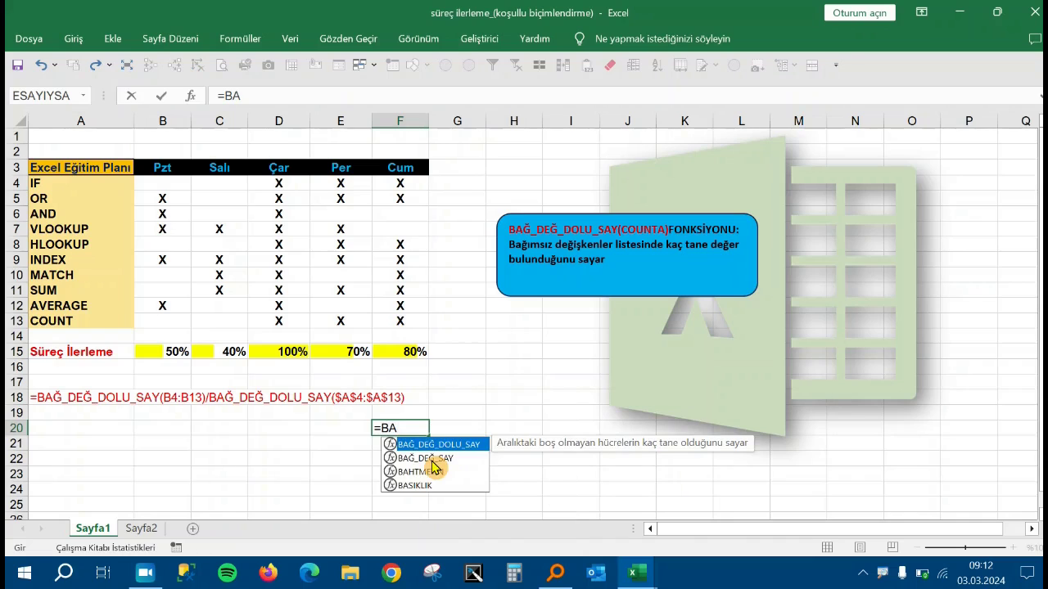
key(Tab)
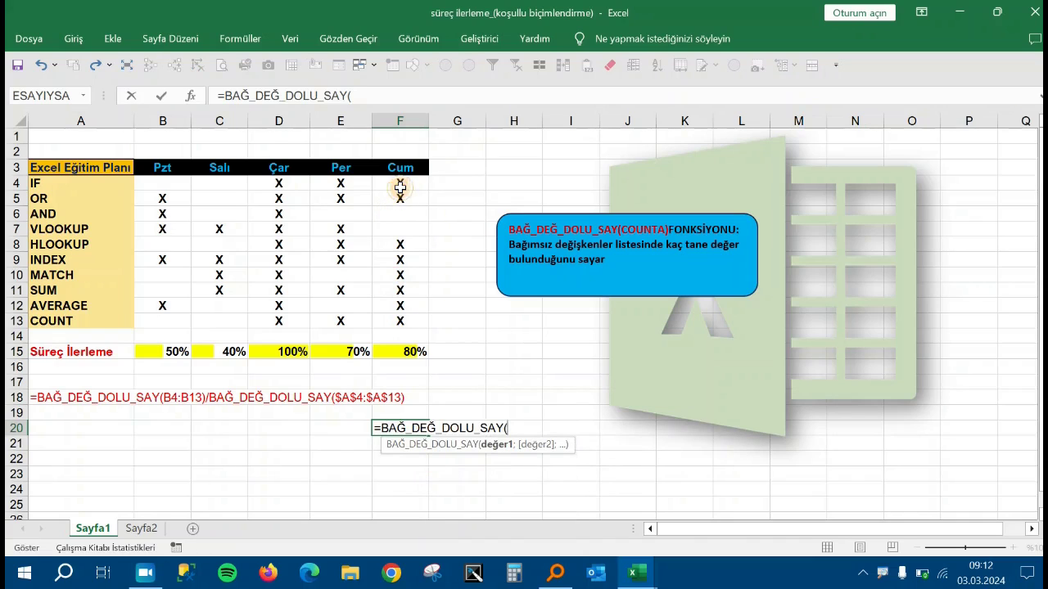
drag(399, 188, 404, 321)
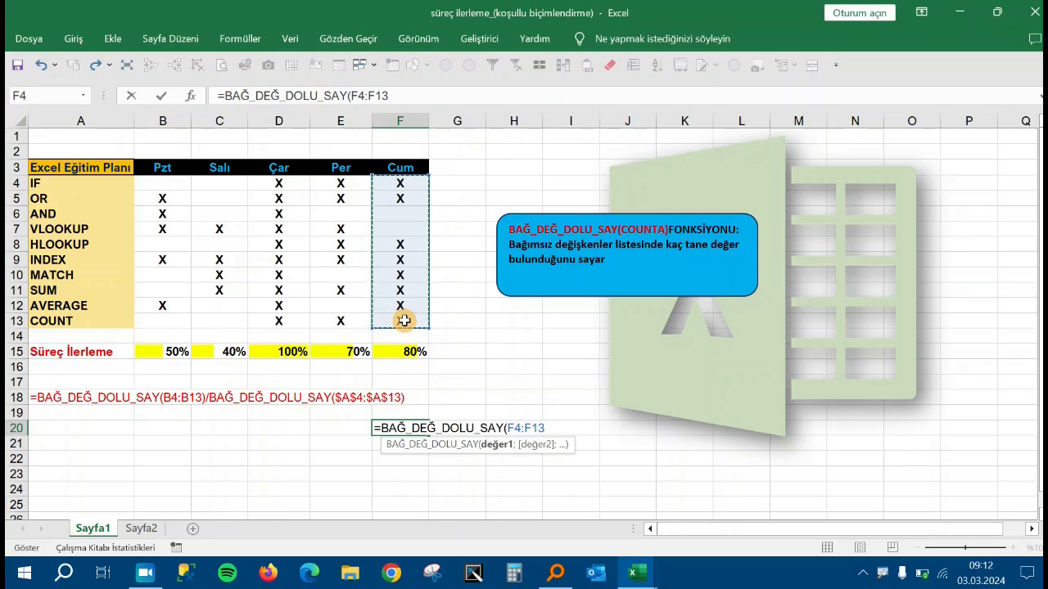
key(Return)
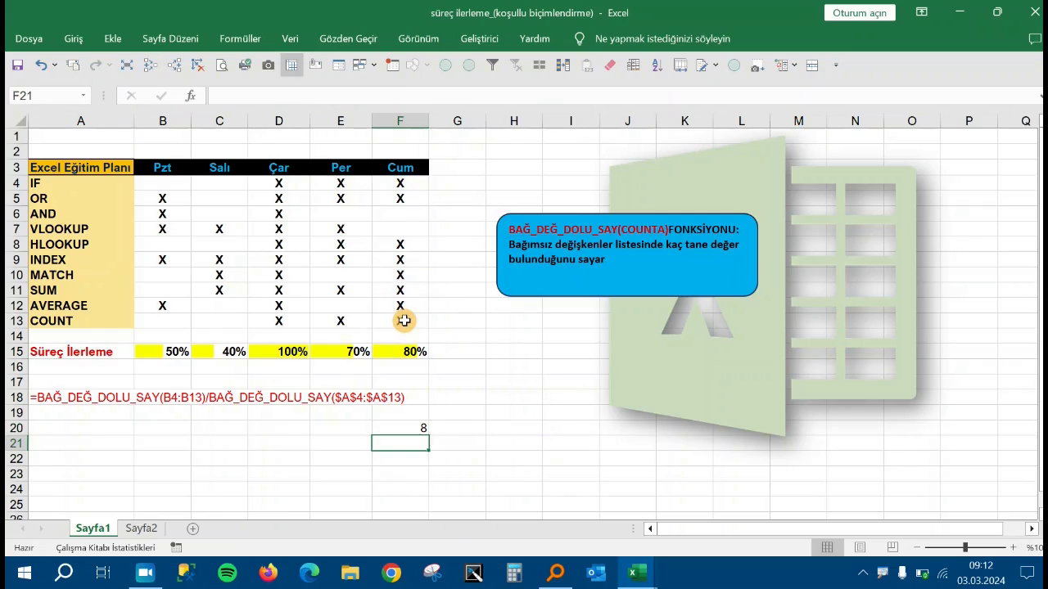
Compare the F20 count of 8 with F4:F13's empty cells, then delete the test formula
key(Up)
key(F2)
key(Escape)
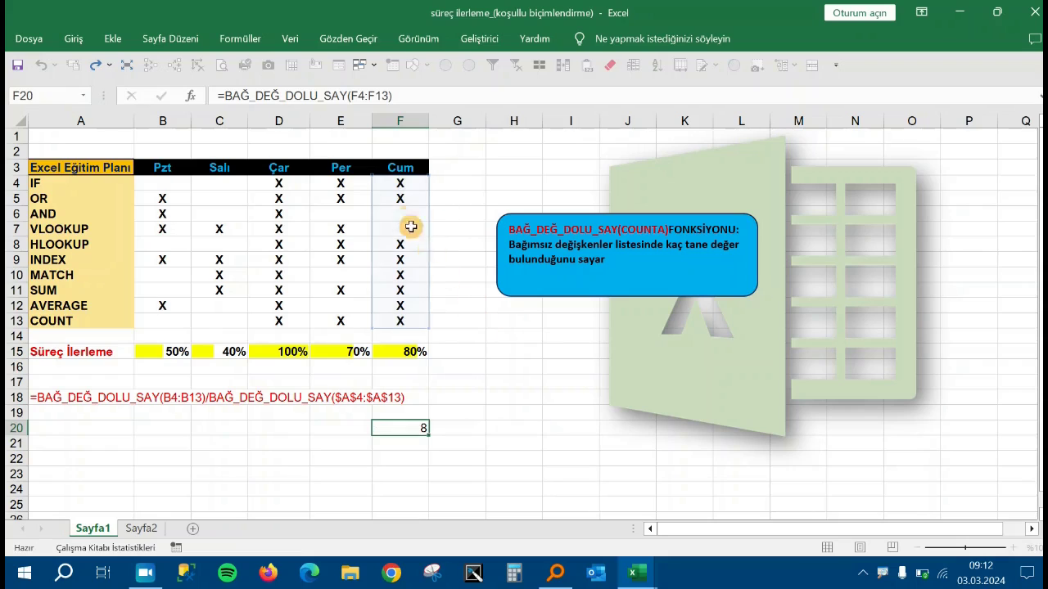
drag(406, 183, 403, 321)
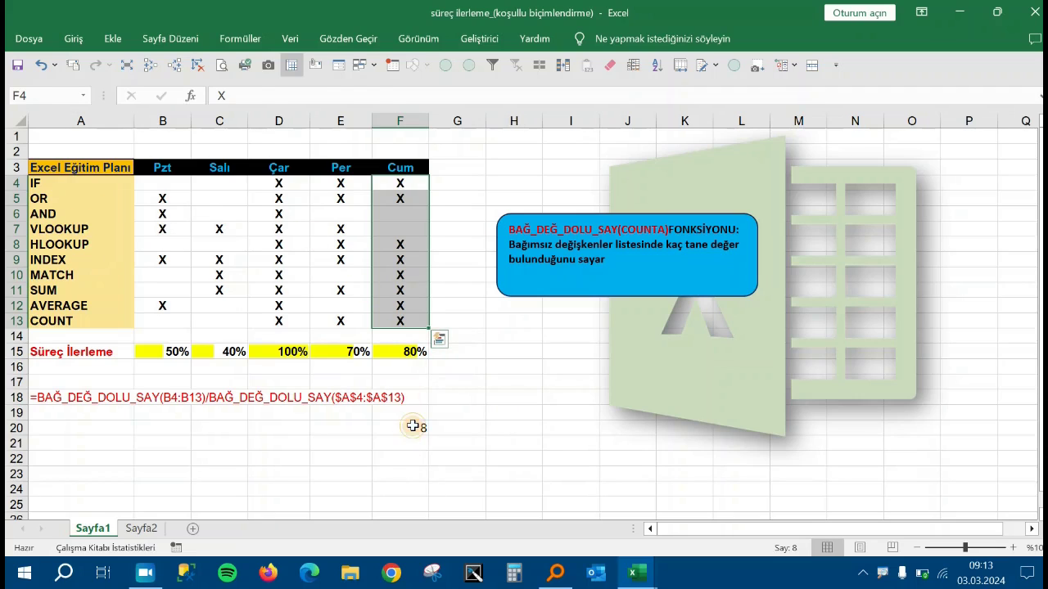
click(413, 426)
drag(412, 213, 405, 230)
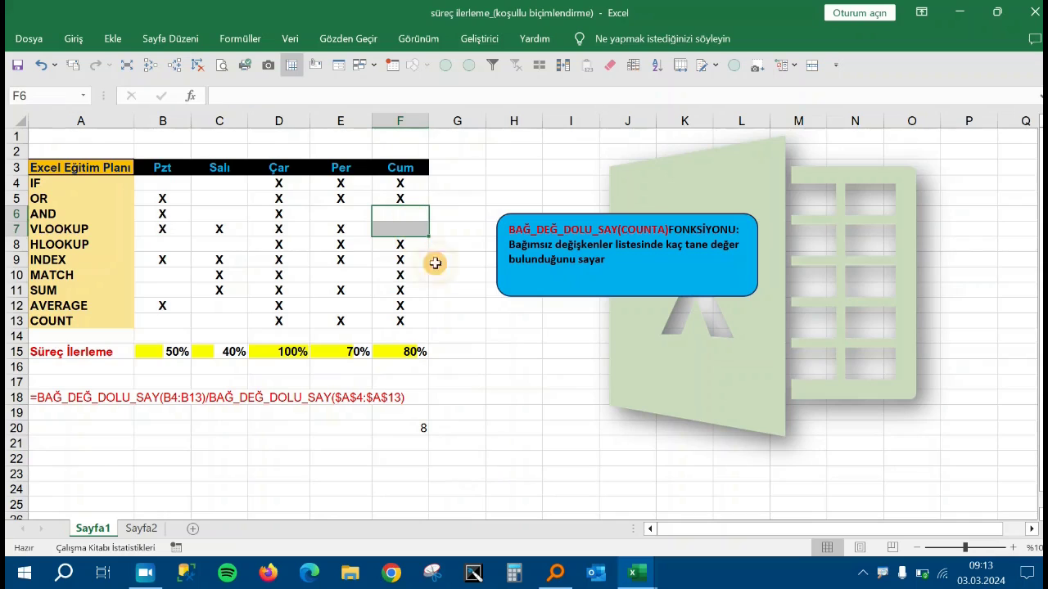
click(409, 440)
click(411, 428)
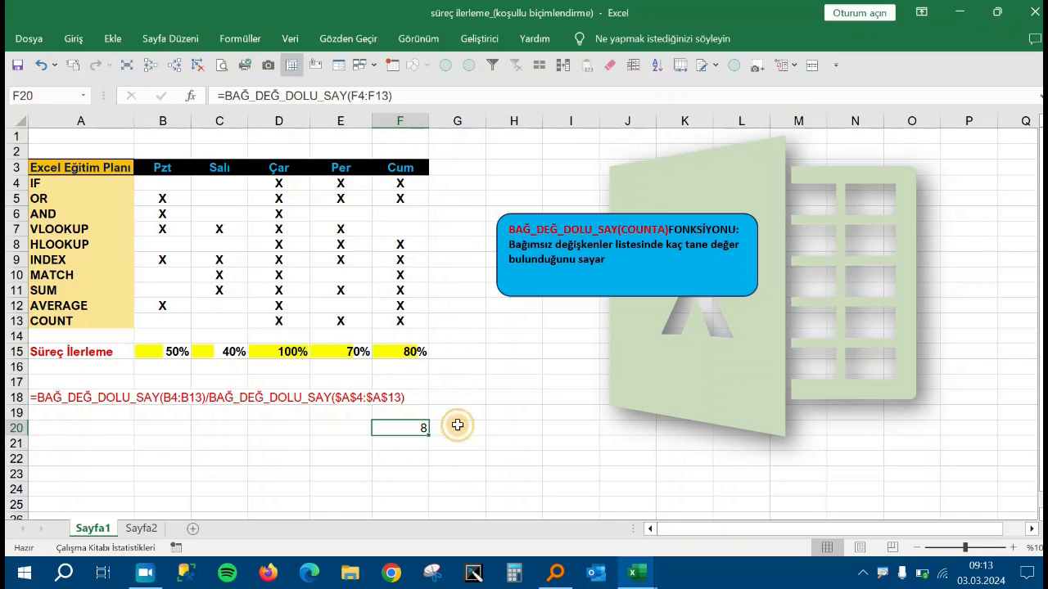
key(Delete)
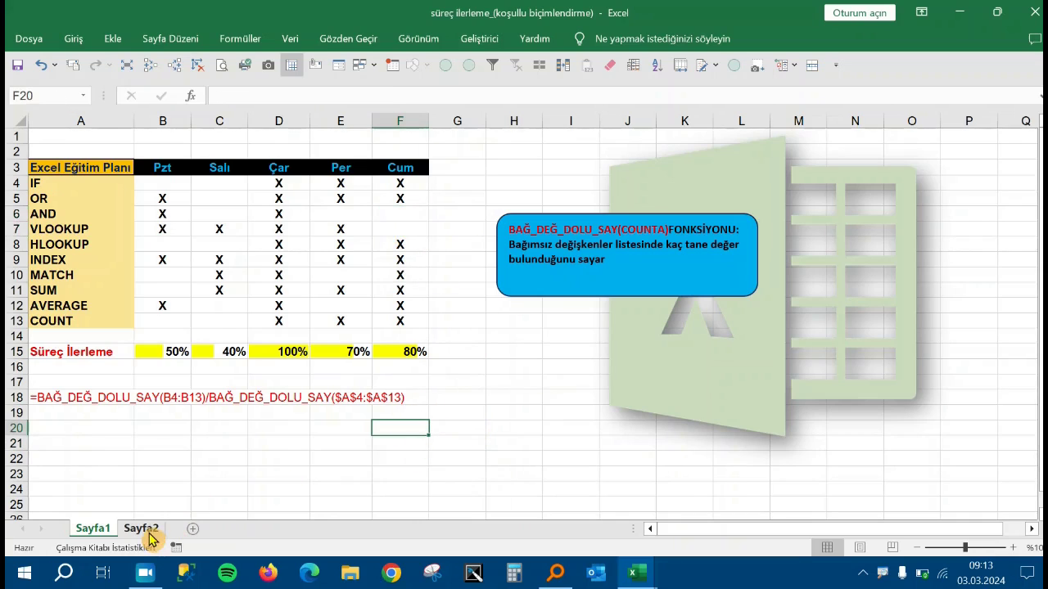
Paste Sayfa1's A18 formula text into Sayfa2 A18, then select B15
click(143, 531)
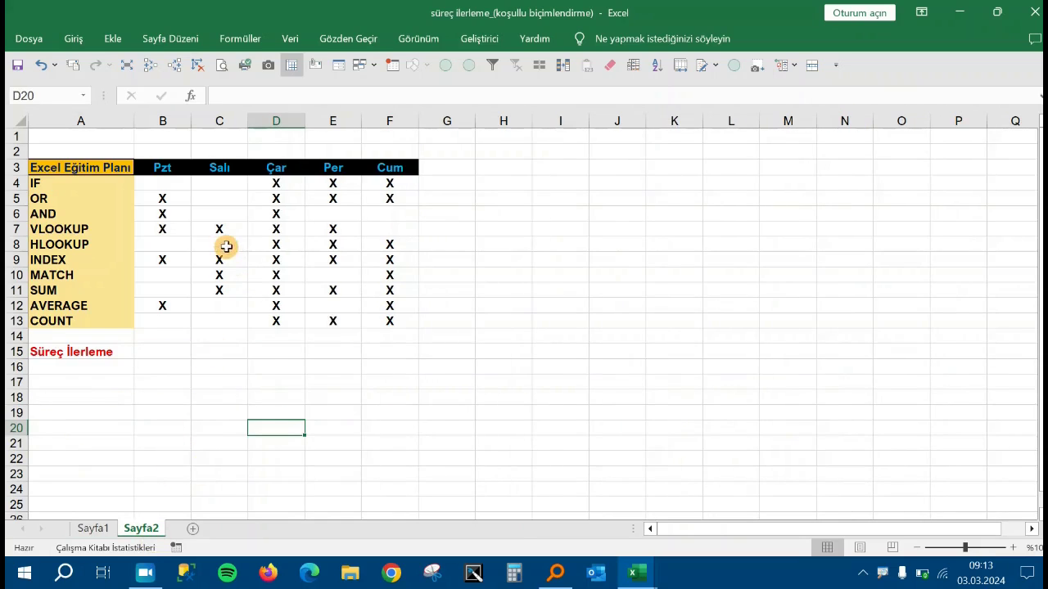
click(219, 349)
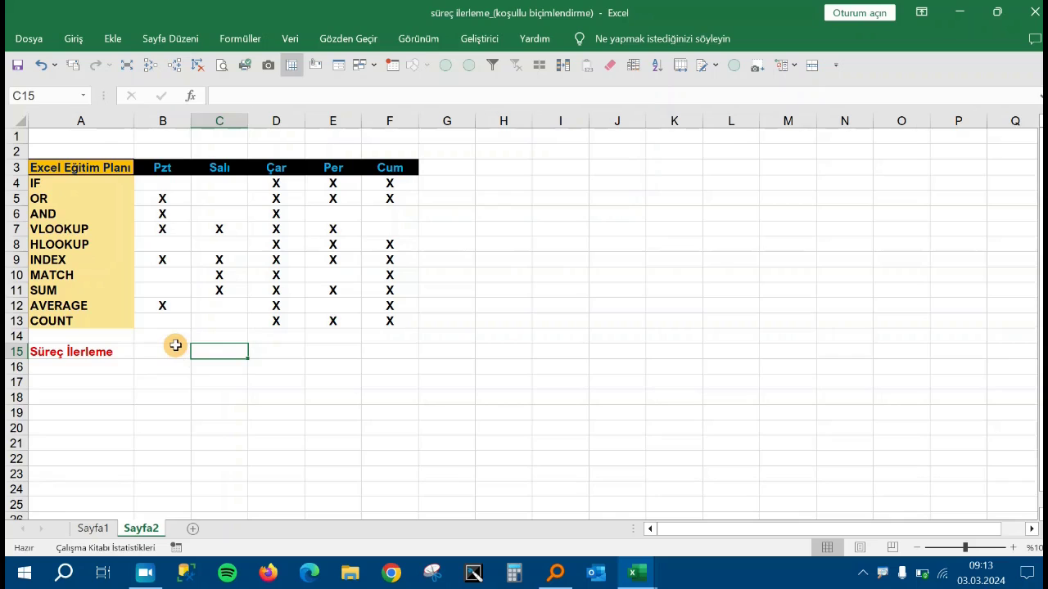
click(93, 528)
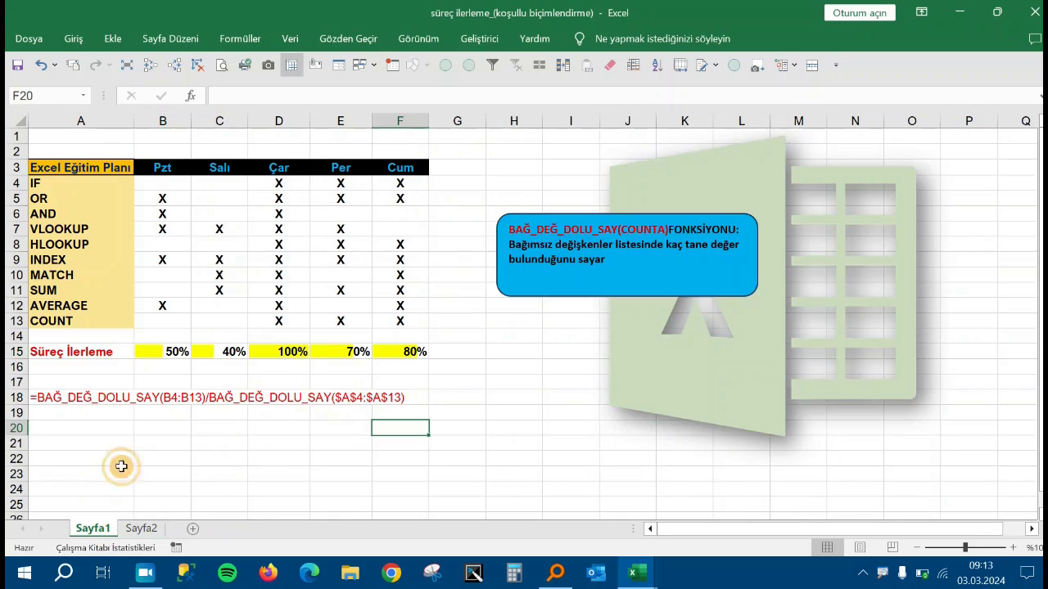
click(70, 398)
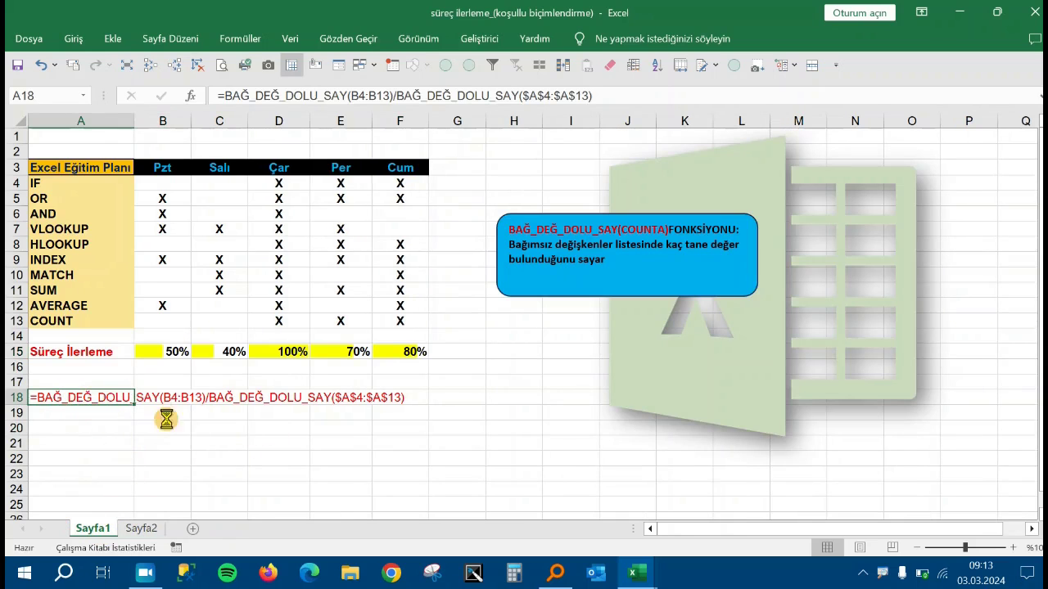
key(ctrl+c)
click(142, 528)
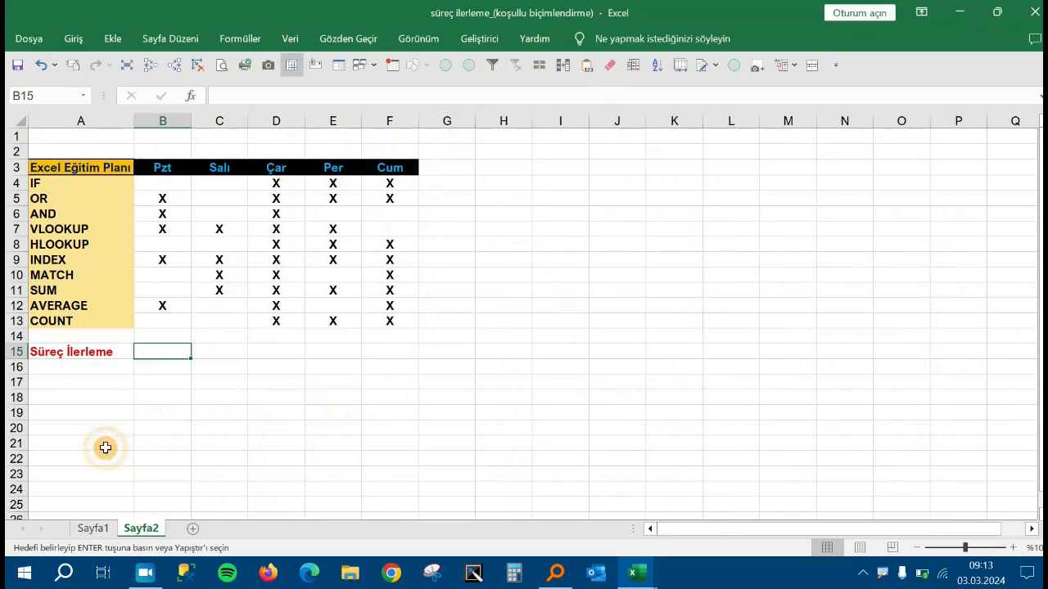
click(97, 388)
click(114, 405)
key(ctrl+v)
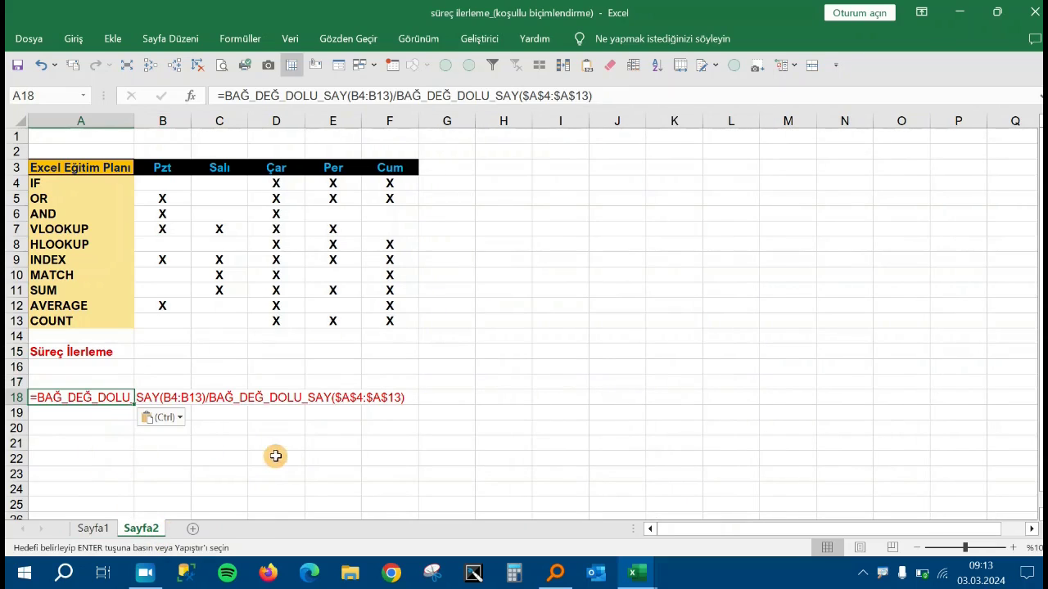
click(218, 370)
click(166, 354)
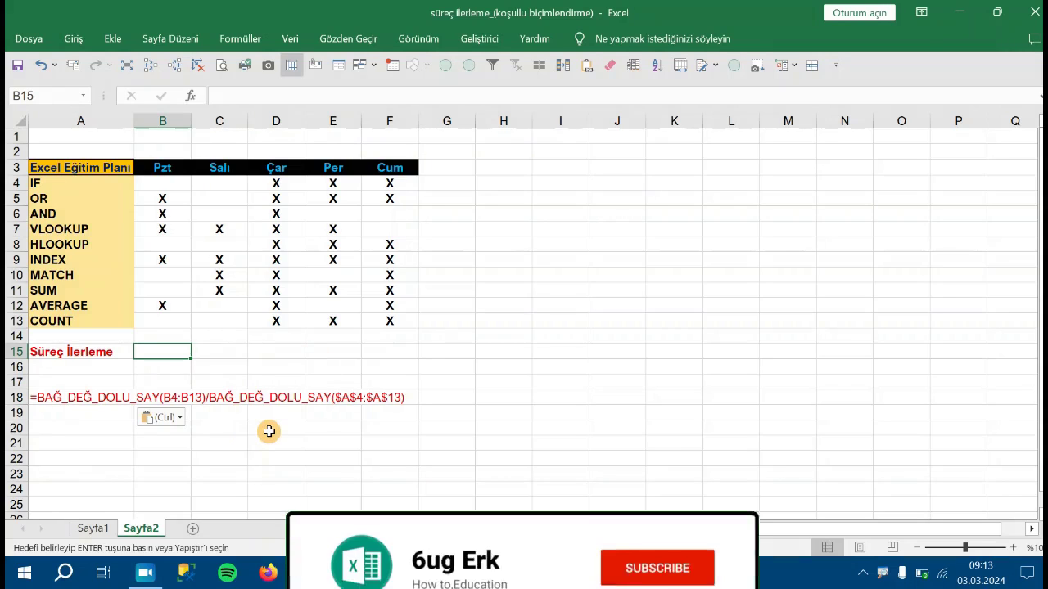
Enter =BAĞ_DEĞ_DOLU_SAY(B4:B13)/BAĞ_DEĞ_DOLU_SAY($A$4:$A$13) in B15, giving 0,5
text(=)
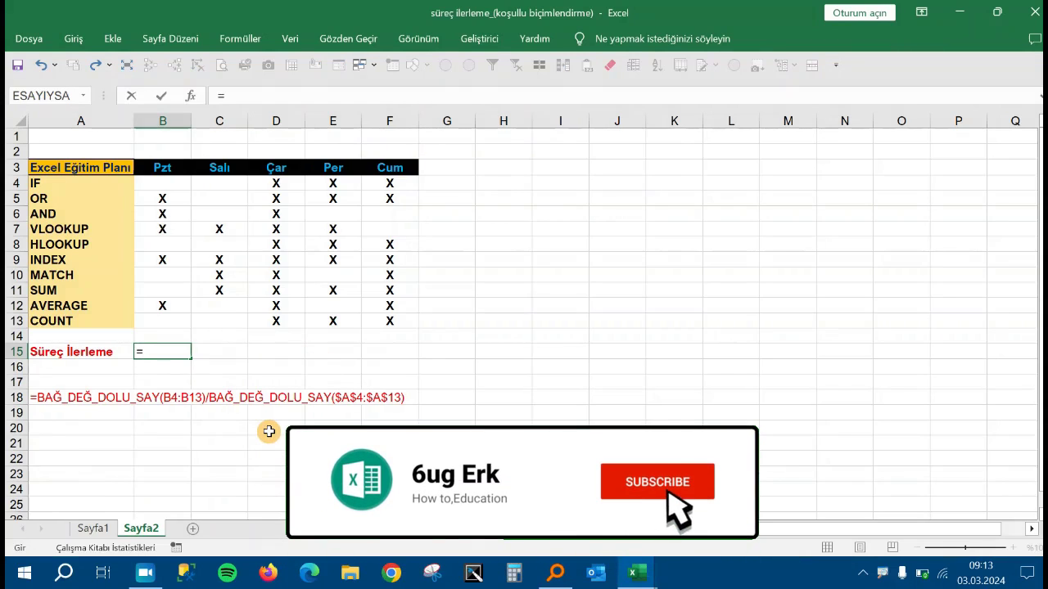
text(BAĞ)
key(Tab)
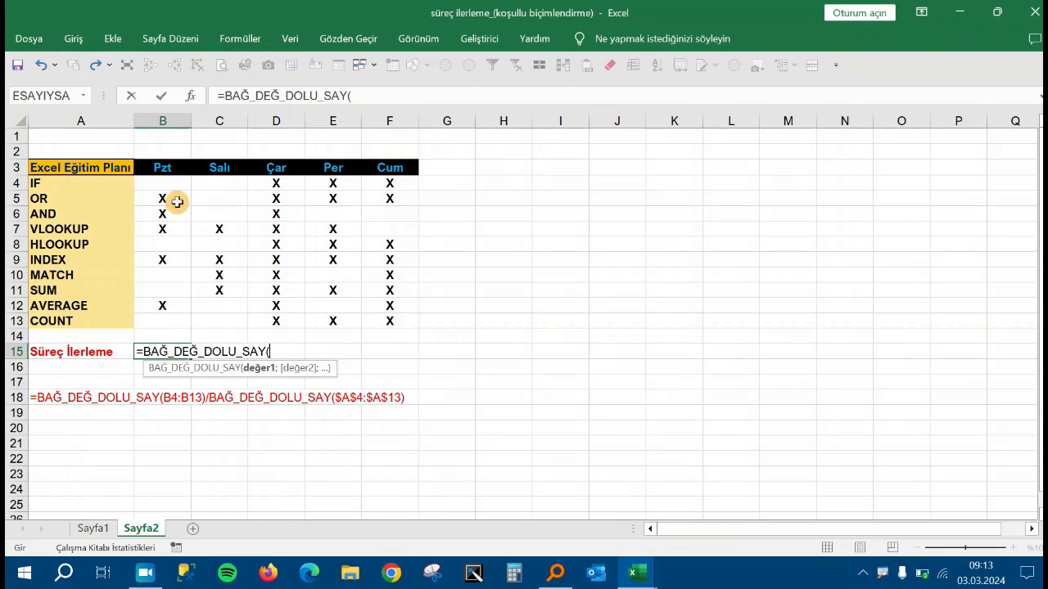
drag(173, 184, 163, 320)
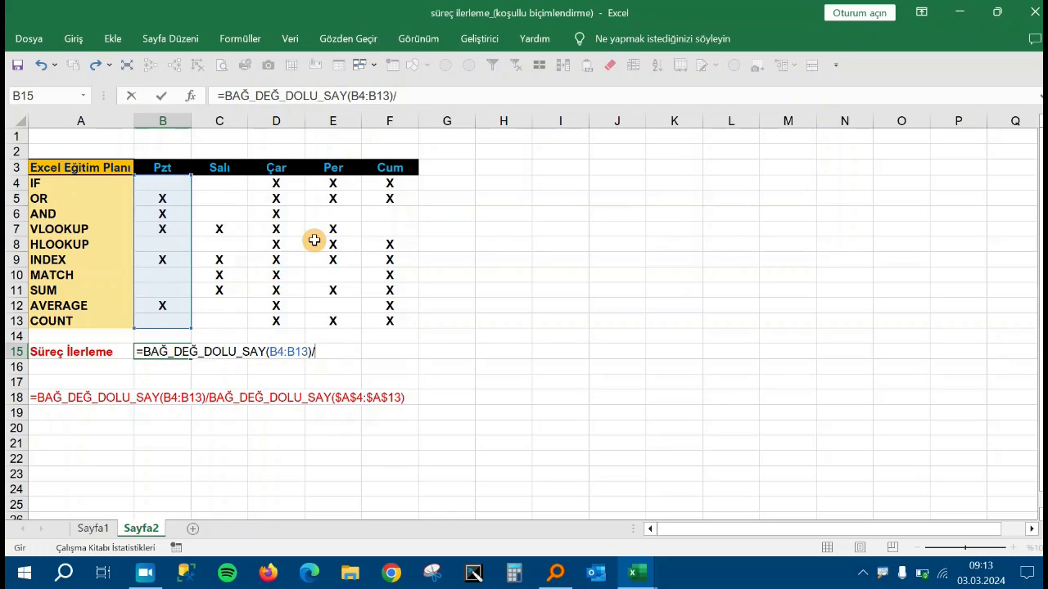
text(BAĞ)
key(Tab)
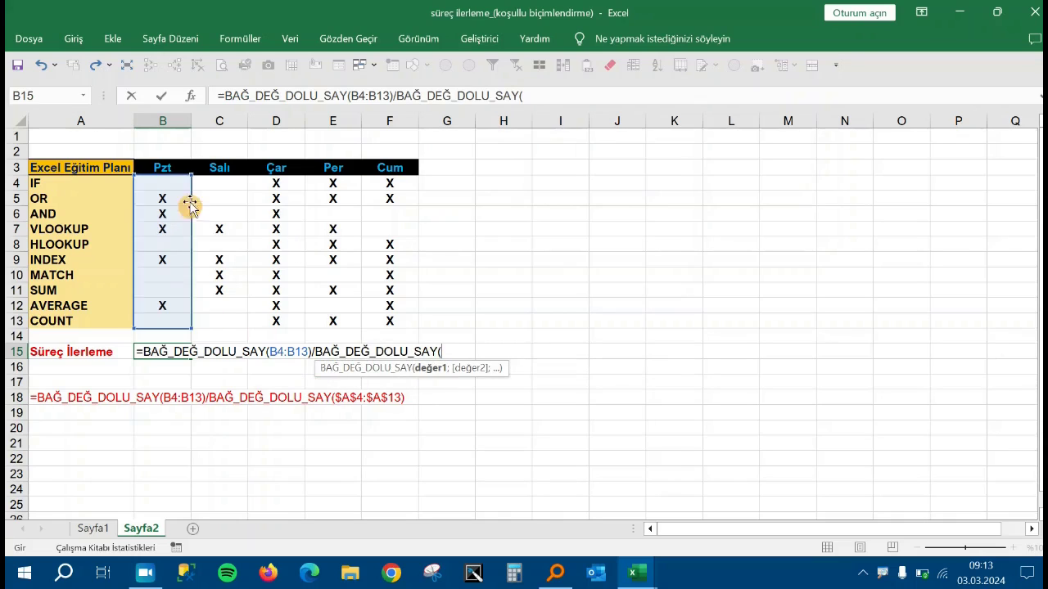
drag(103, 186, 86, 324)
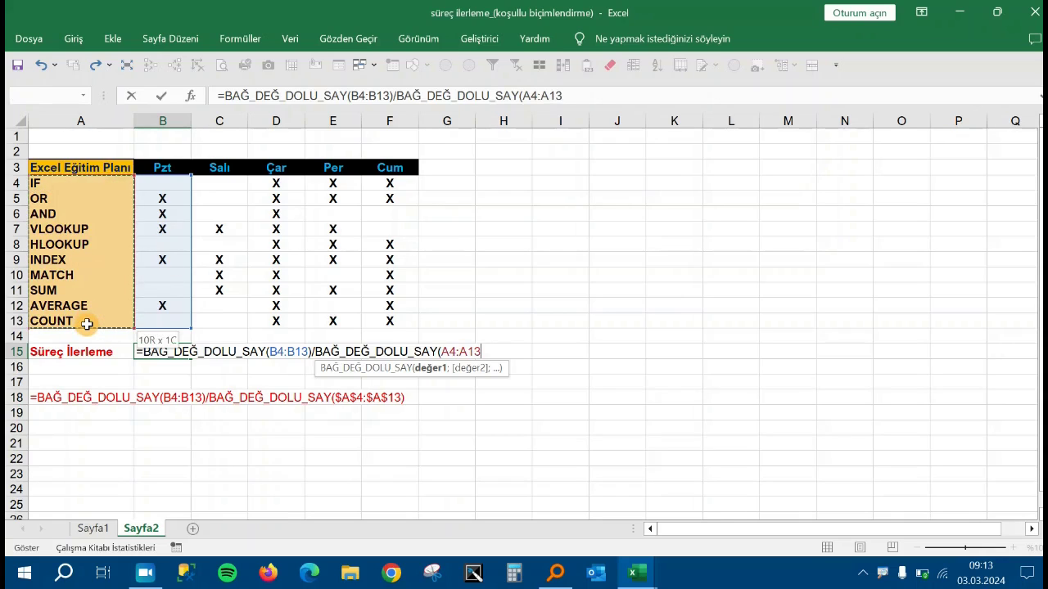
key(F4)
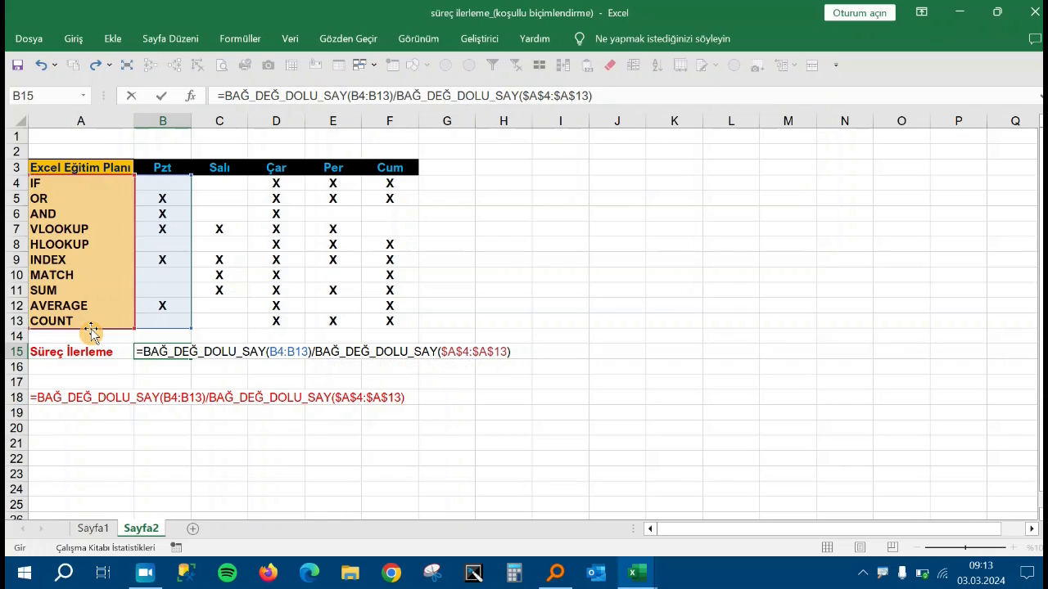
key(Return)
key(Up)
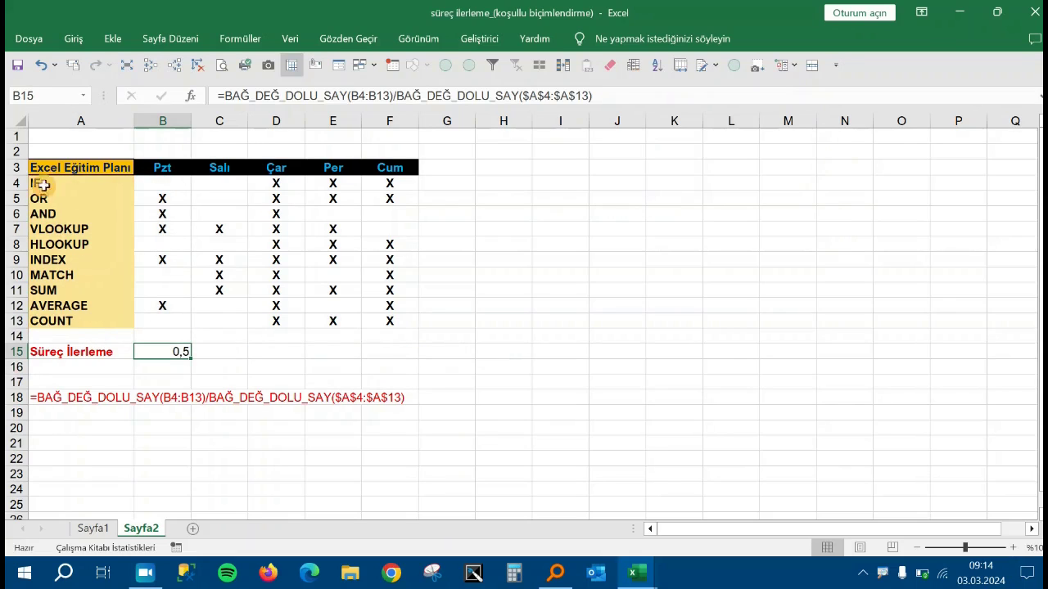
Fill the B15 formula right to F15, giving 0,4, 1, 0,7 and 0,8
click(50, 397)
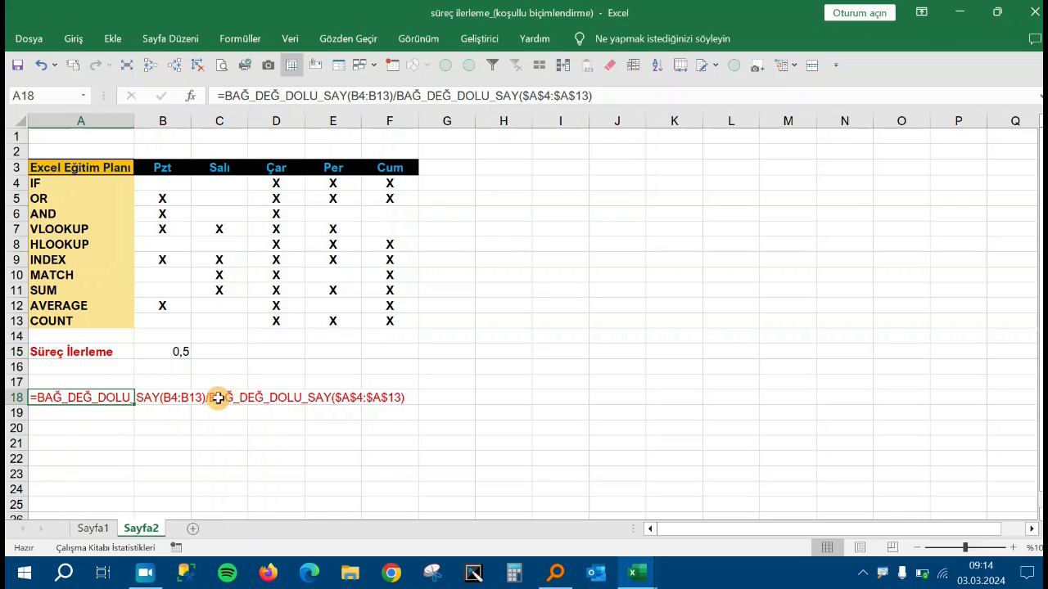
mouse_move(169, 182)
mouse_down()
mouse_move(158, 330)
mouse_move(159, 321)
mouse_up()
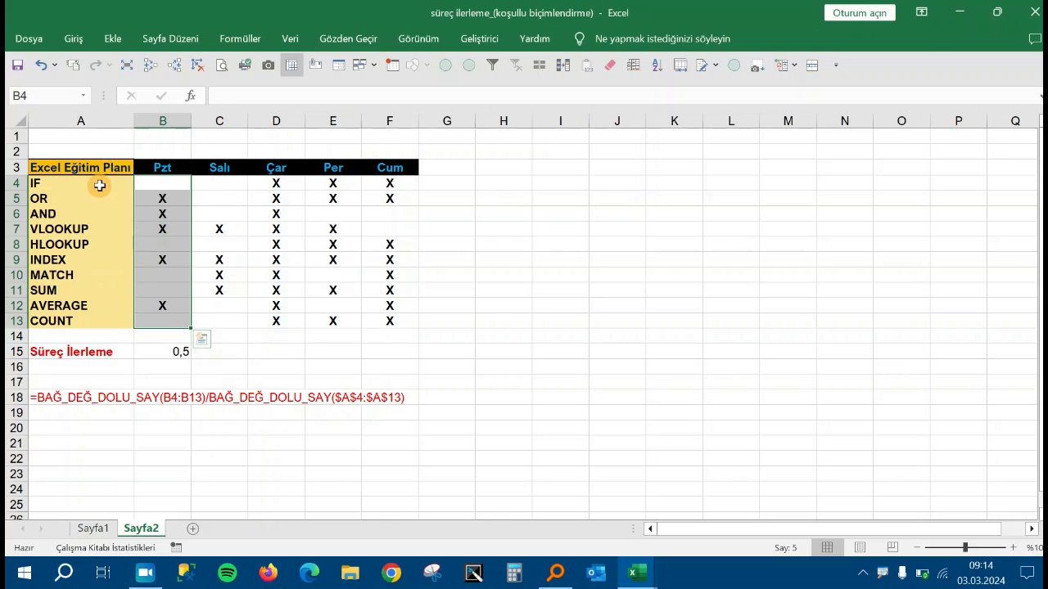
drag(99, 186, 102, 319)
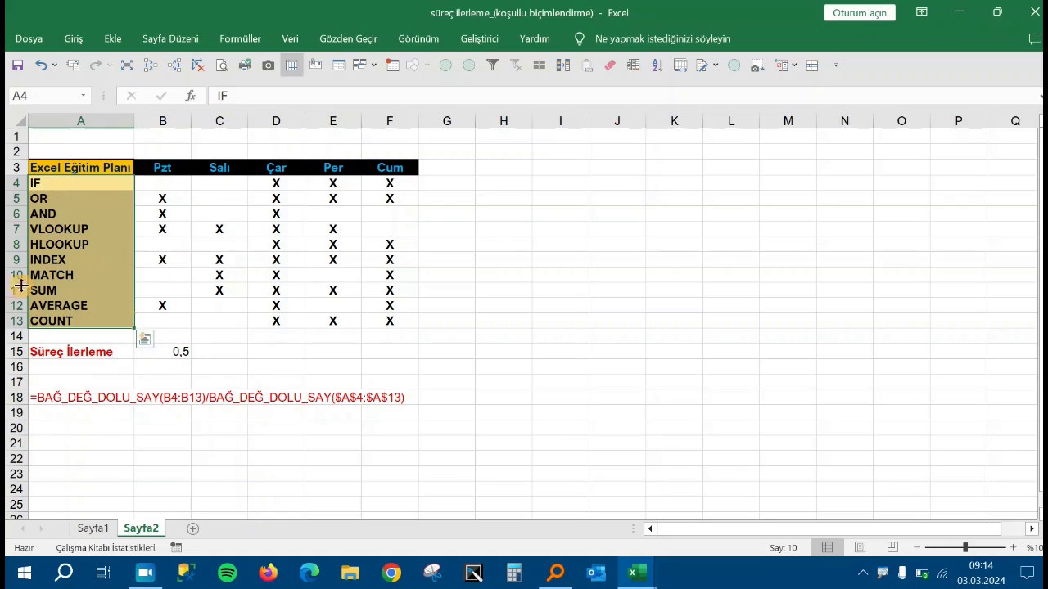
click(168, 350)
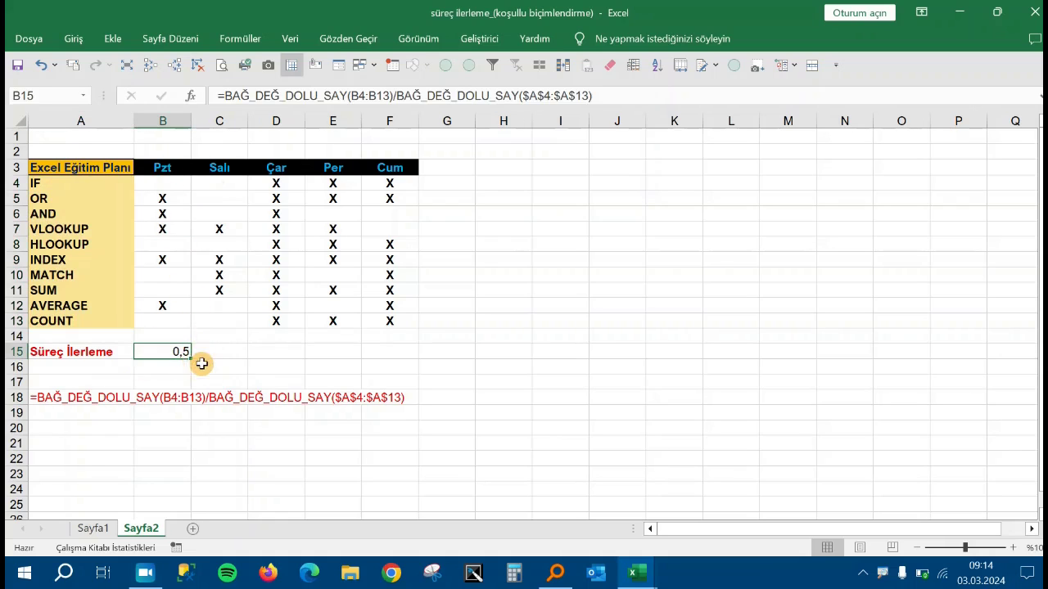
drag(192, 360, 375, 363)
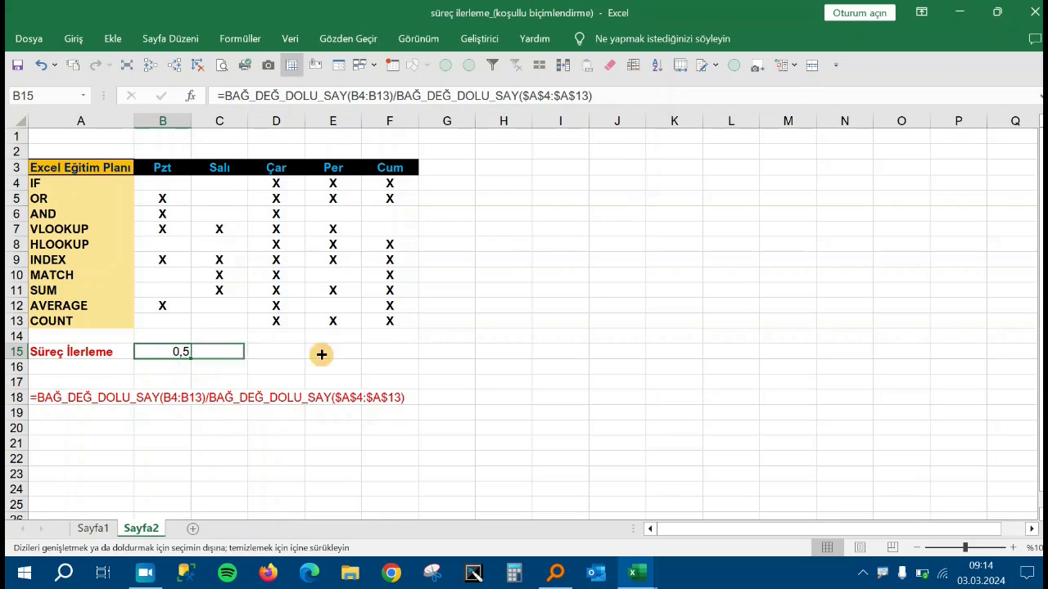
drag(387, 369, 417, 362)
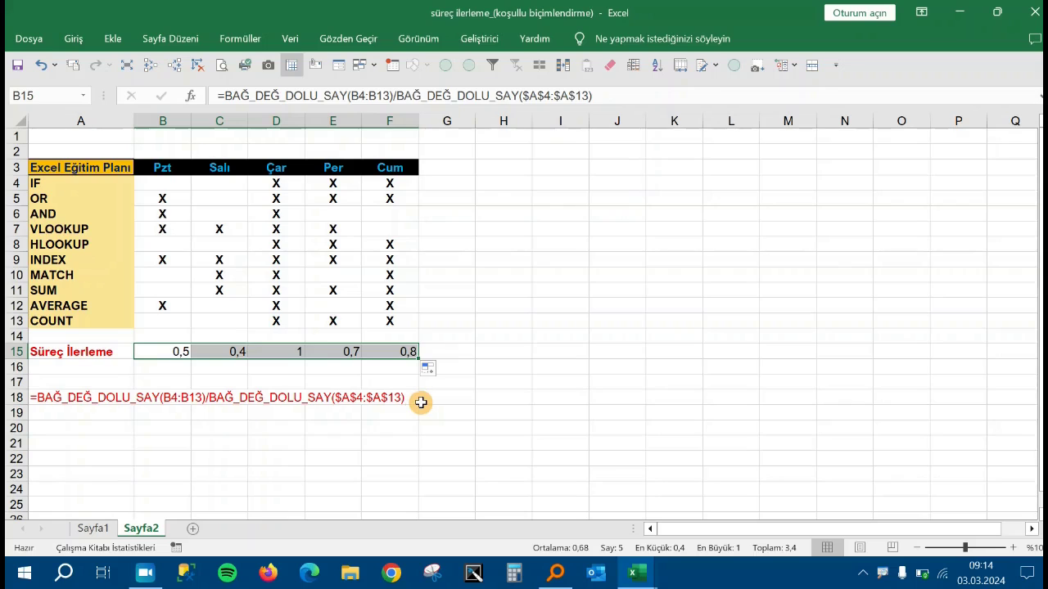
Apply Percent Style to B15:F15 so it reads 50%, 40%, 100%, 70%, 80%
click(71, 39)
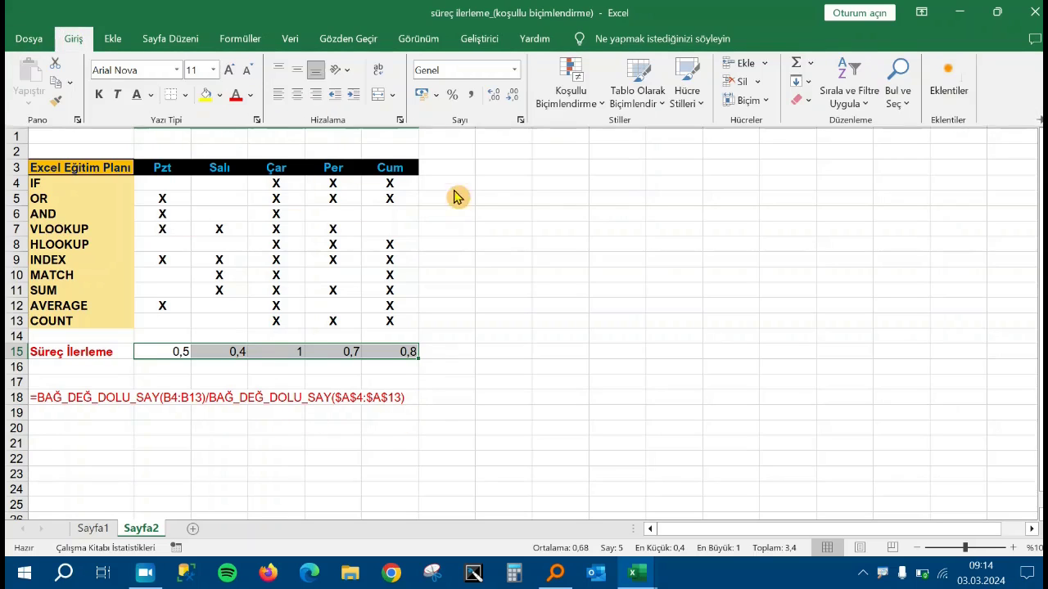
click(453, 98)
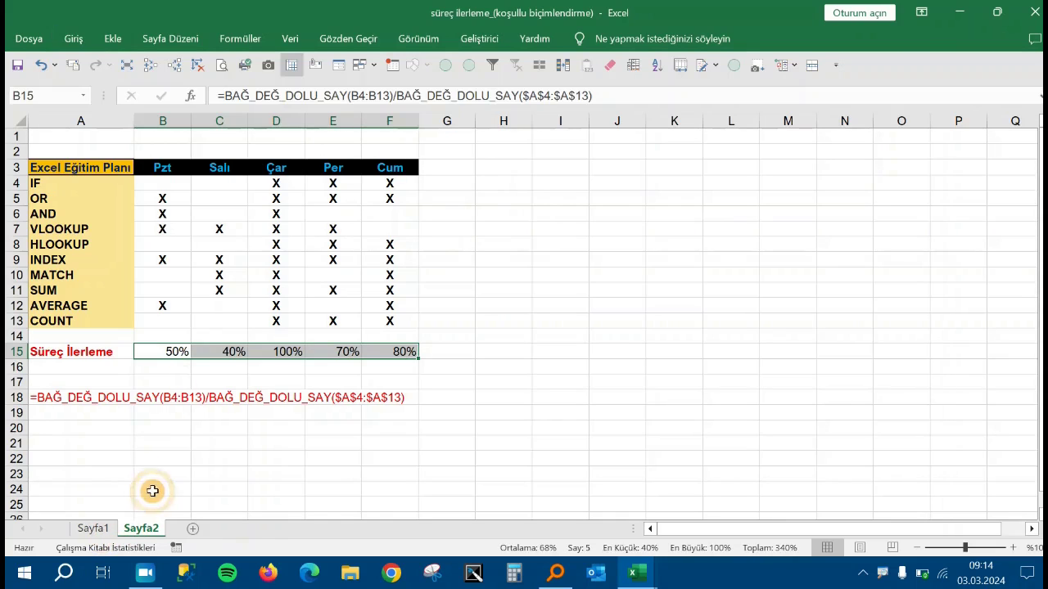
click(98, 529)
click(146, 530)
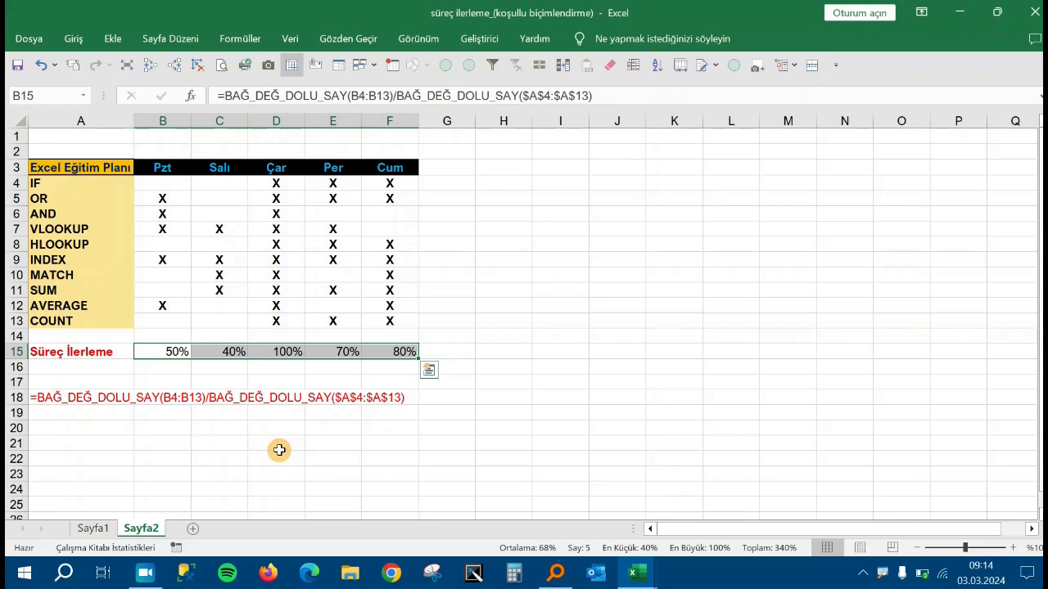
Start a new conditional formatting rule with the Data Bar format style
click(75, 41)
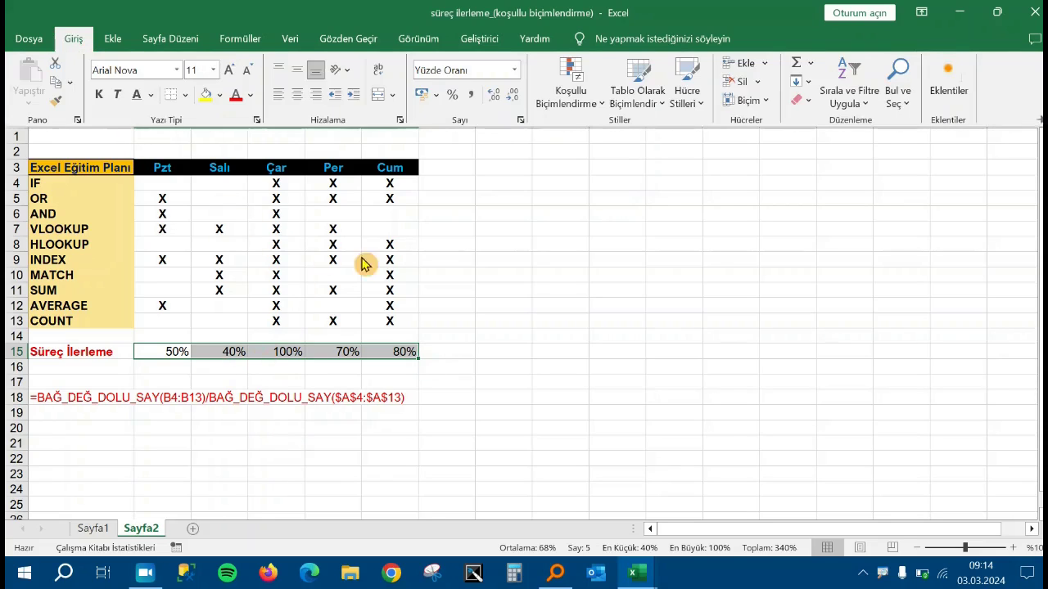
click(564, 98)
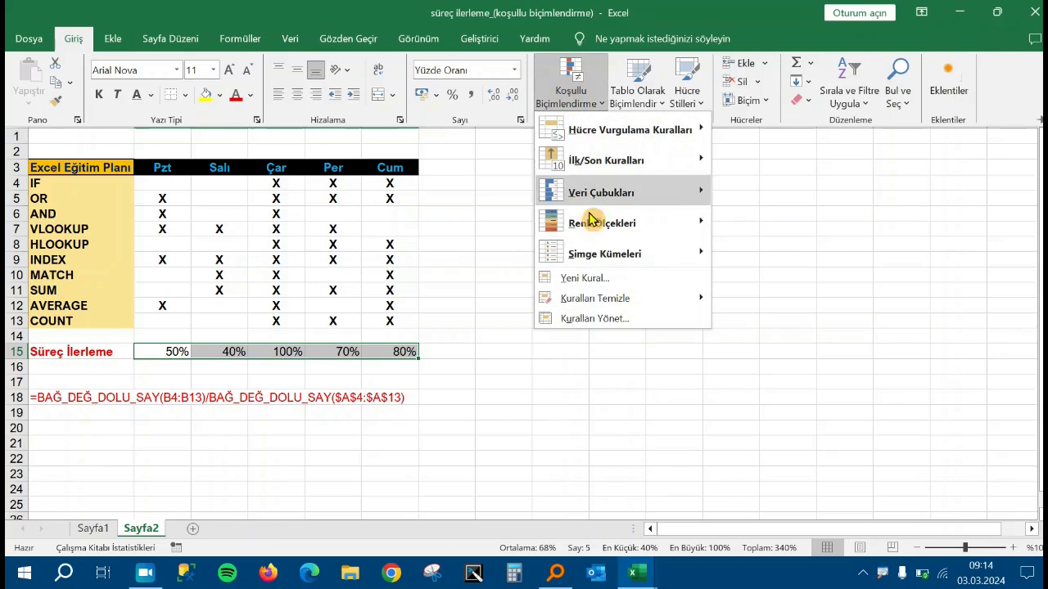
click(619, 280)
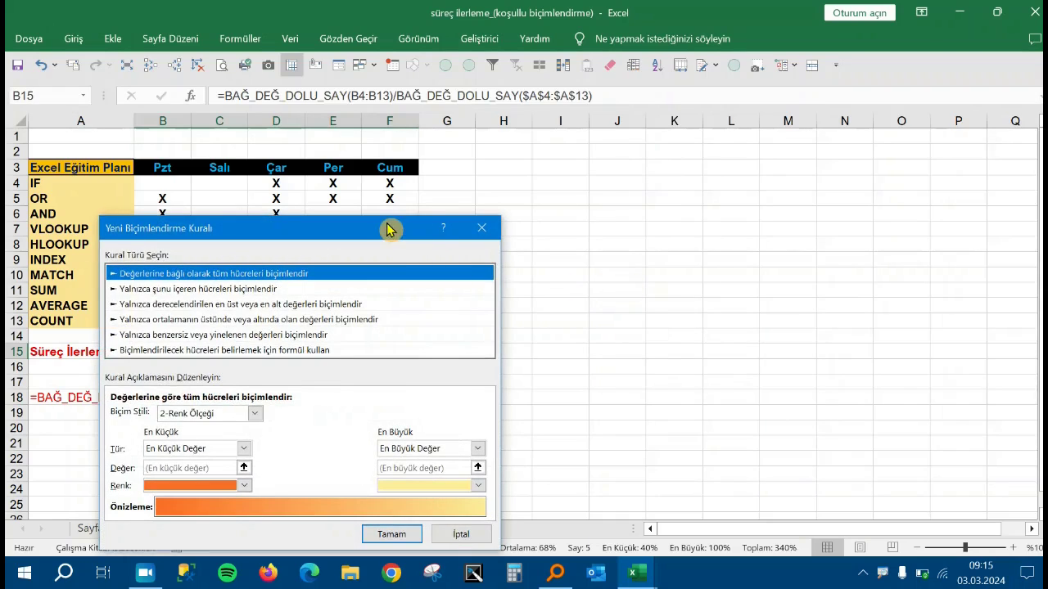
mouse_move(390, 227)
mouse_down()
mouse_move(580, 157)
mouse_move(635, 157)
mouse_up()
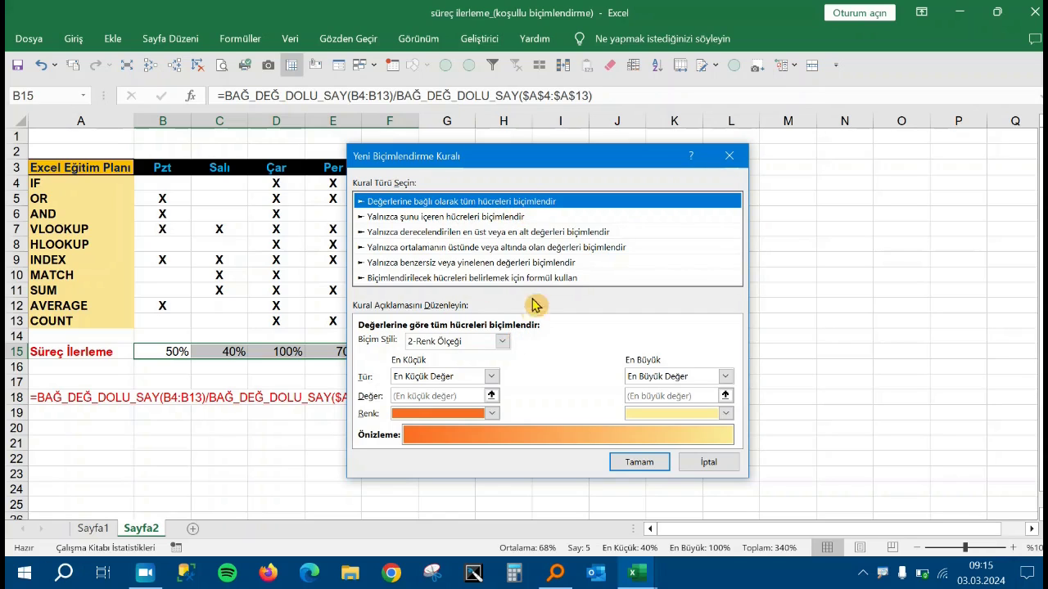
click(503, 344)
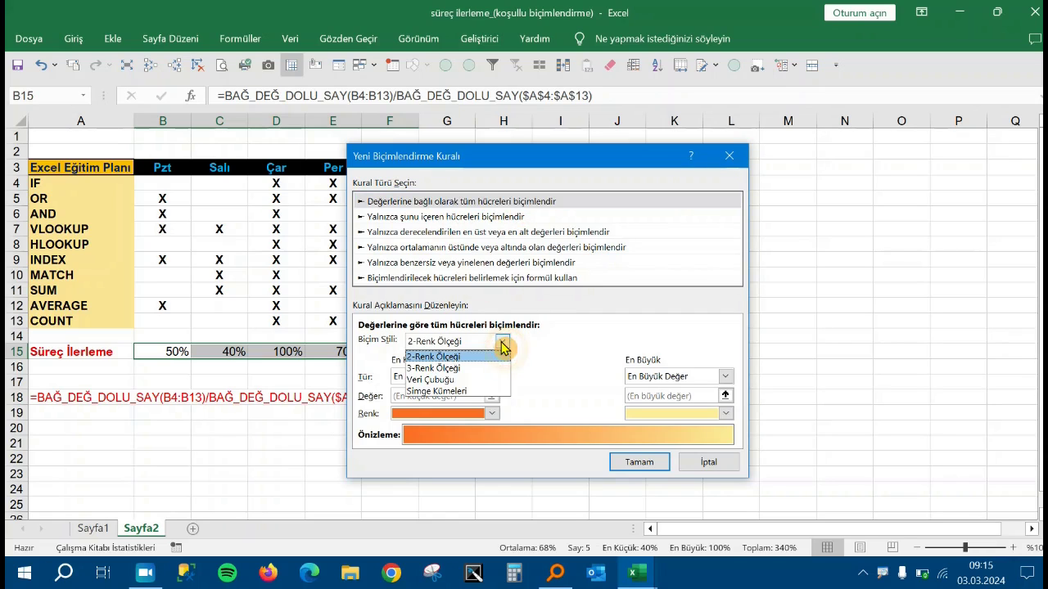
click(481, 381)
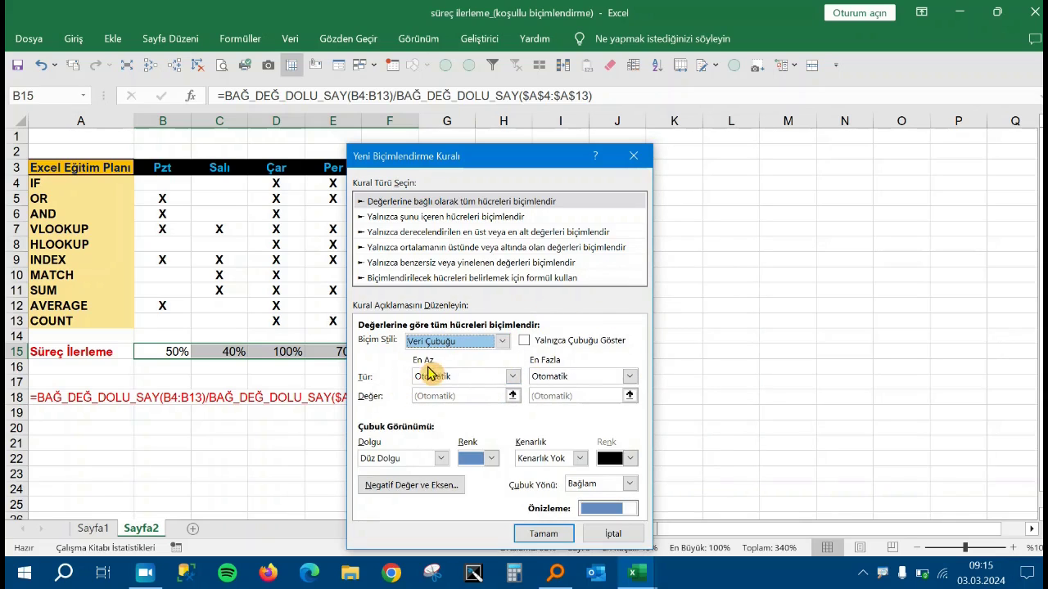
Set the bar minimum to number 0, maximum to number 1, with solid yellow fill
click(514, 377)
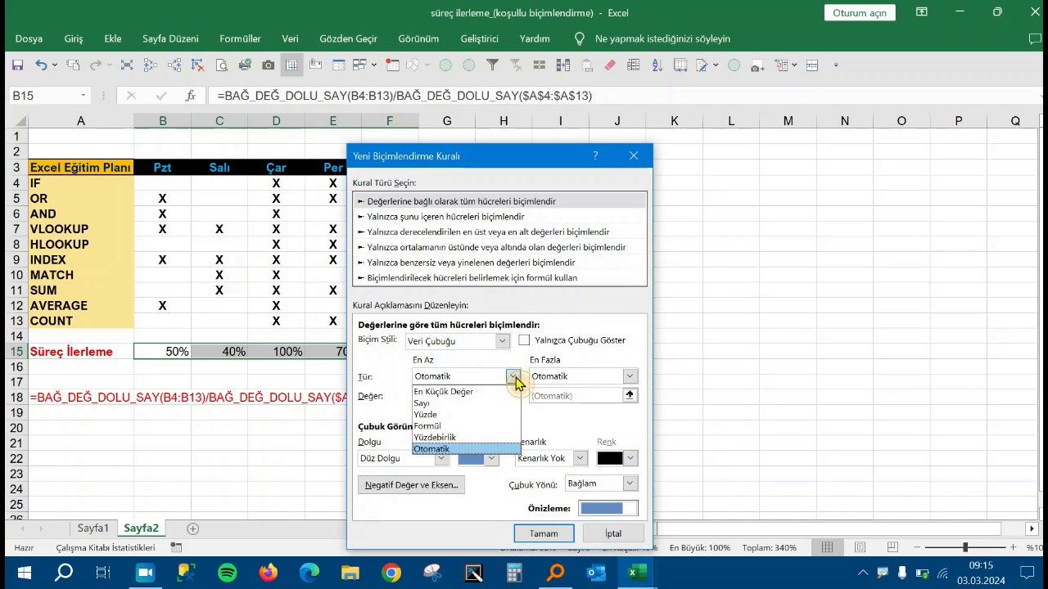
click(467, 400)
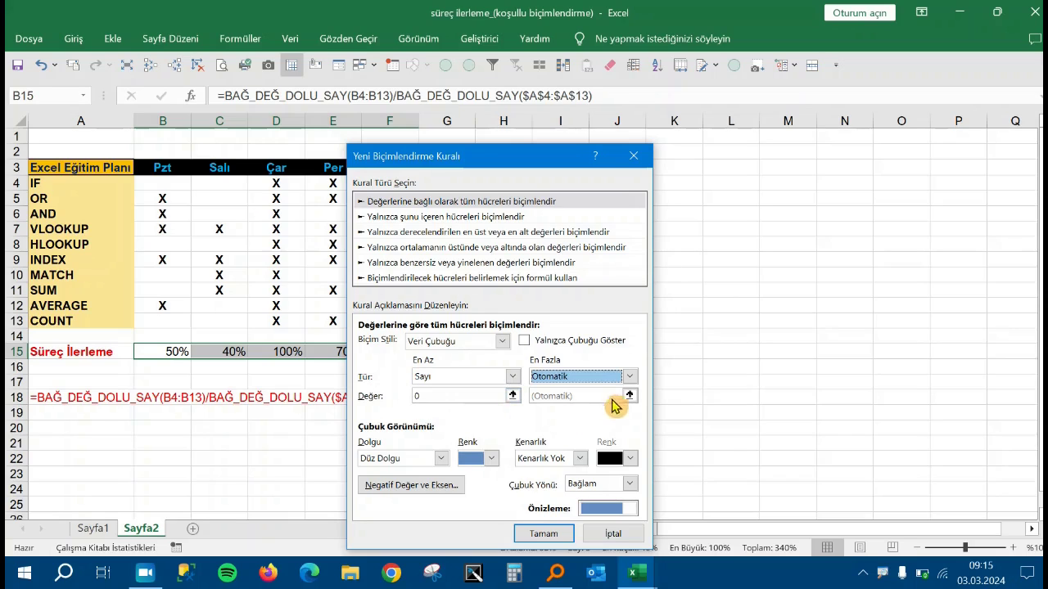
click(629, 377)
click(577, 404)
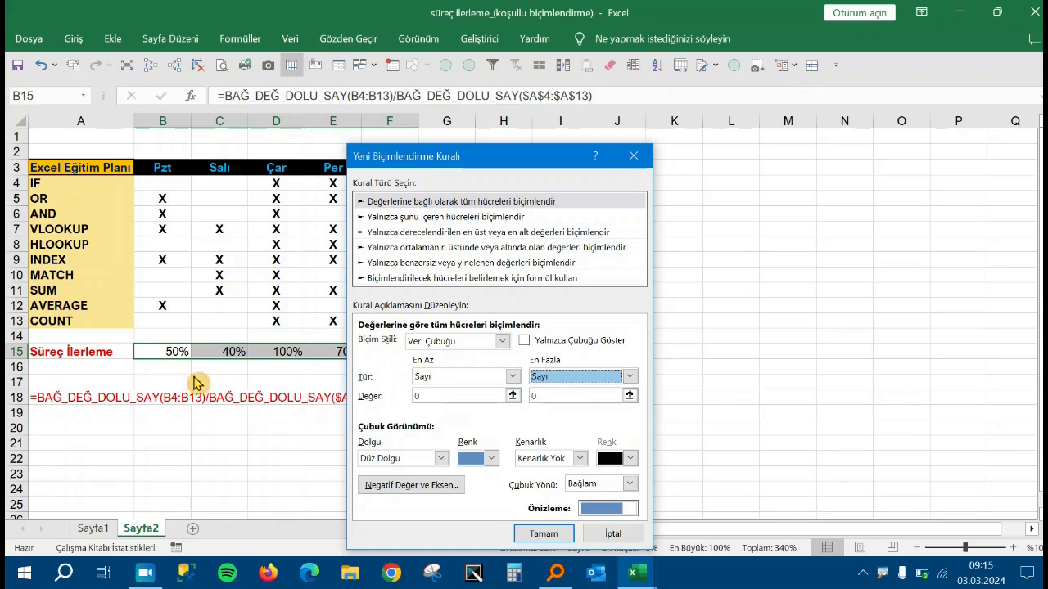
click(559, 394)
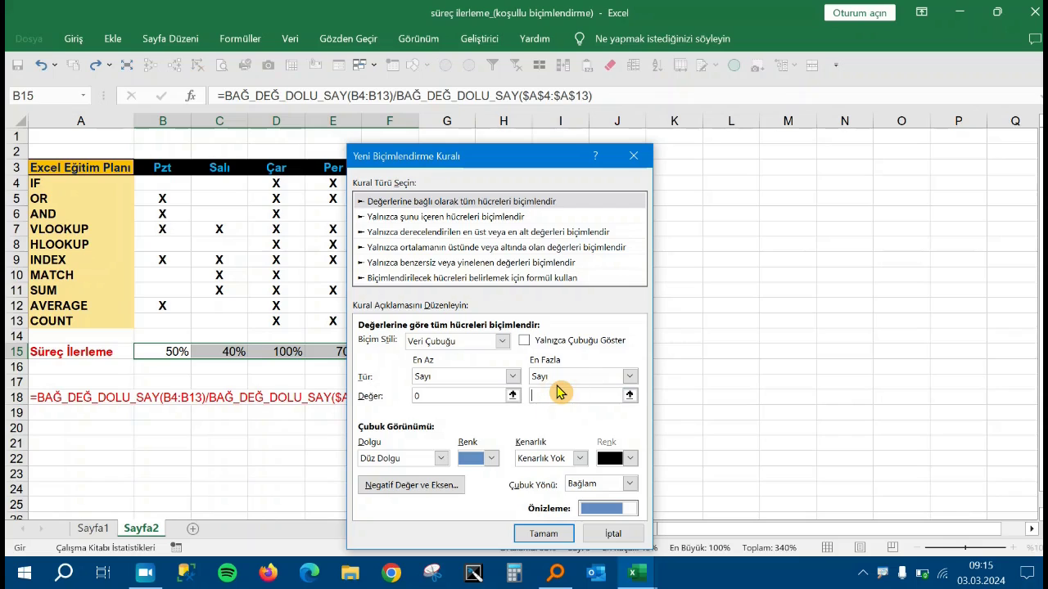
text(1)
key(Tab)
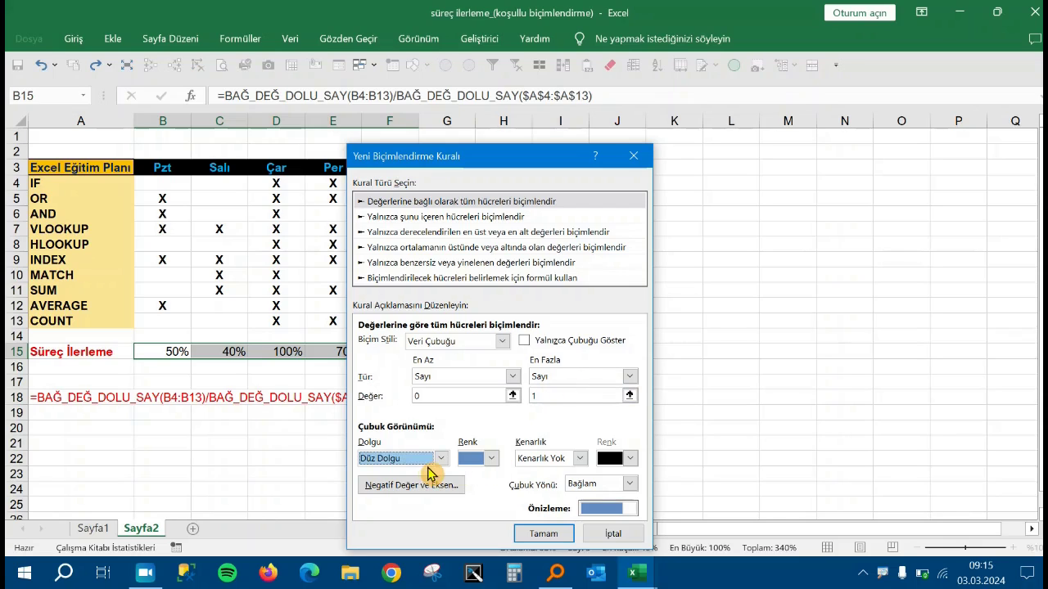
click(426, 460)
click(428, 468)
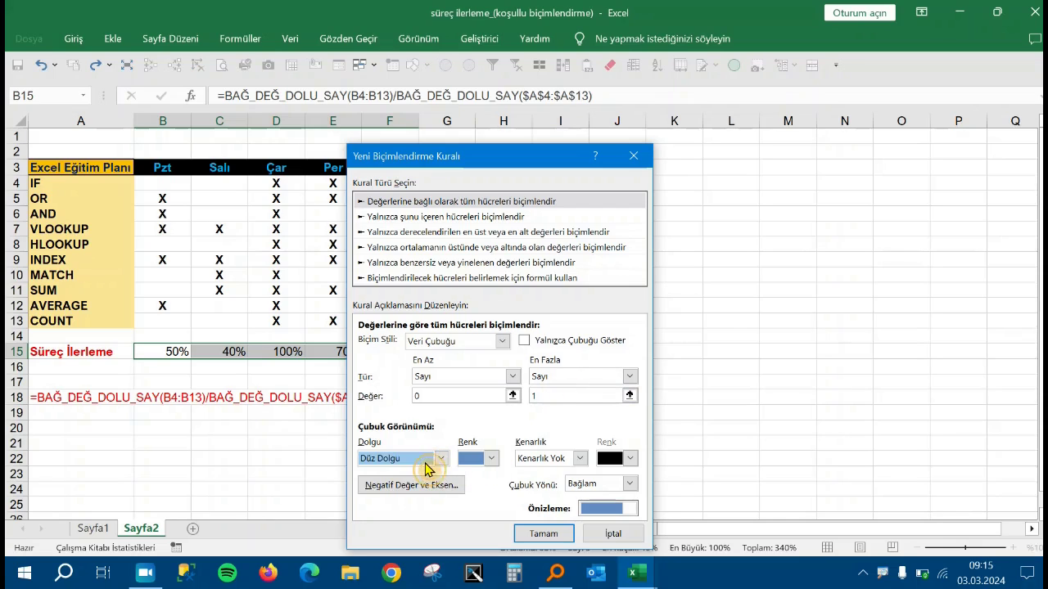
click(494, 460)
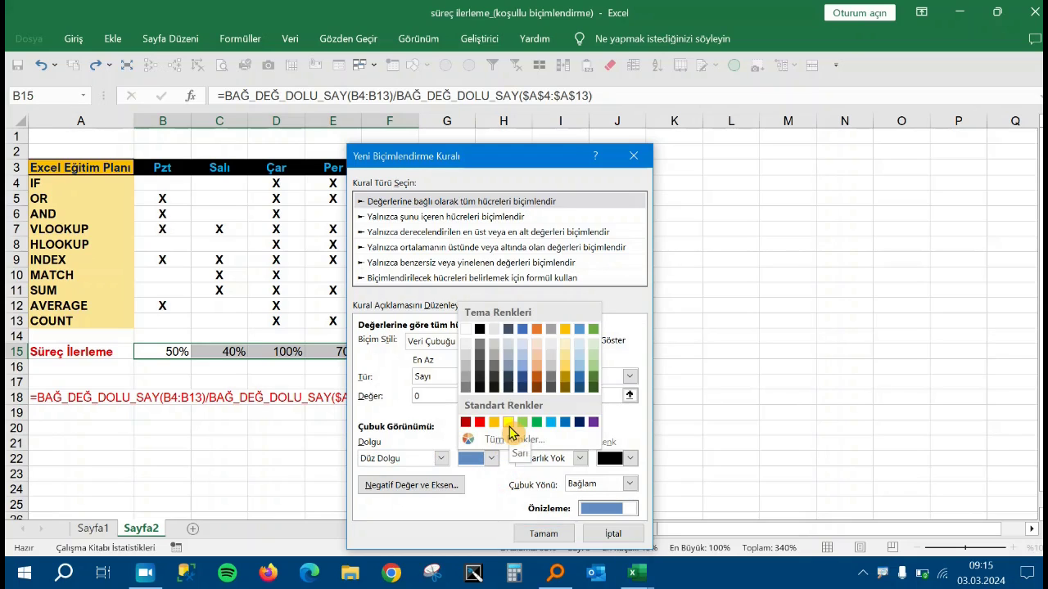
click(508, 423)
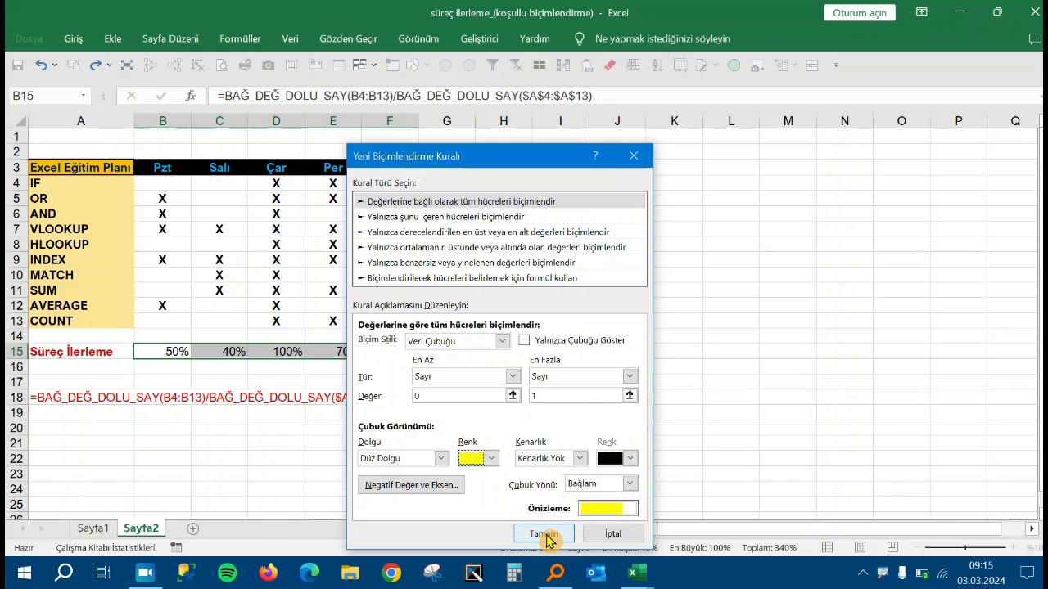
drag(735, 169, 736, 147)
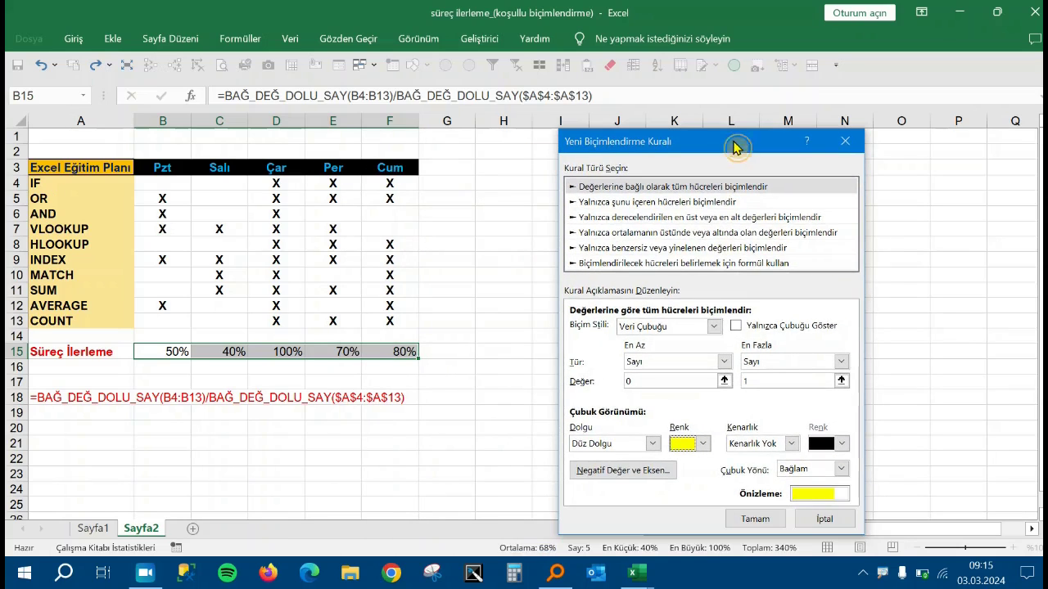
Apply the yellow data bar rule to row 15 and review the bars
click(746, 519)
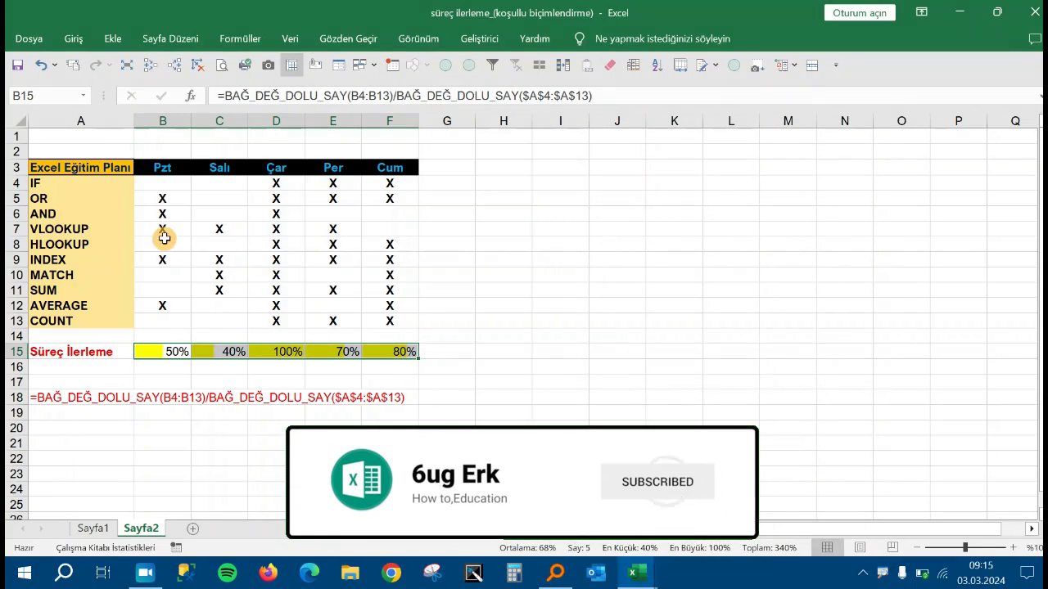
click(180, 184)
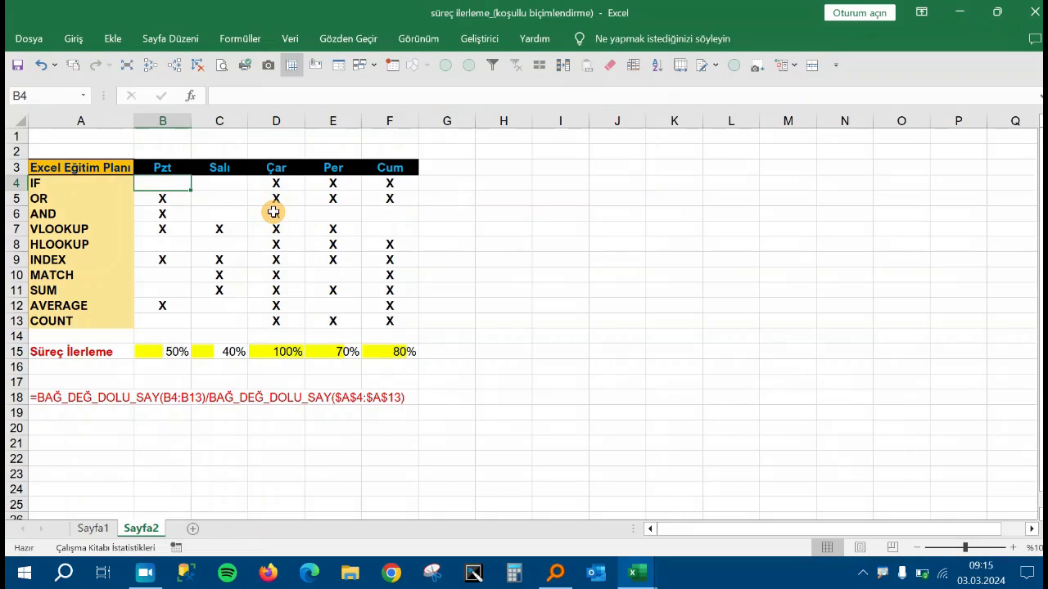
key(Left)
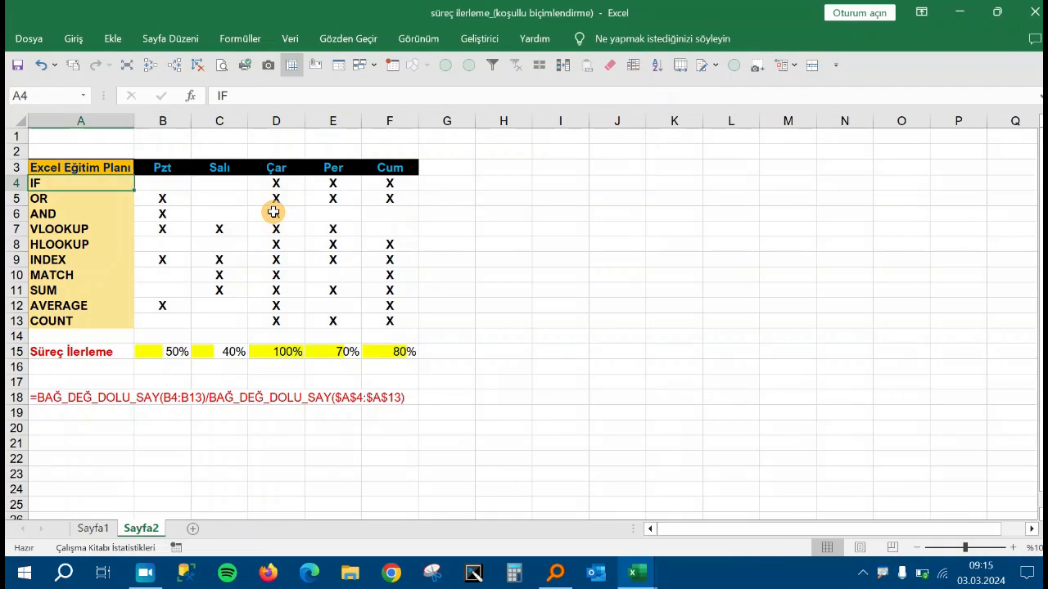
key(shift+Down)
key(shift+Down)
key(shift+Down)
key(shift+Down)
key(shift+Down)
key(shift+Down)
key(shift+Down)
key(shift+Down)
key(shift+Down)
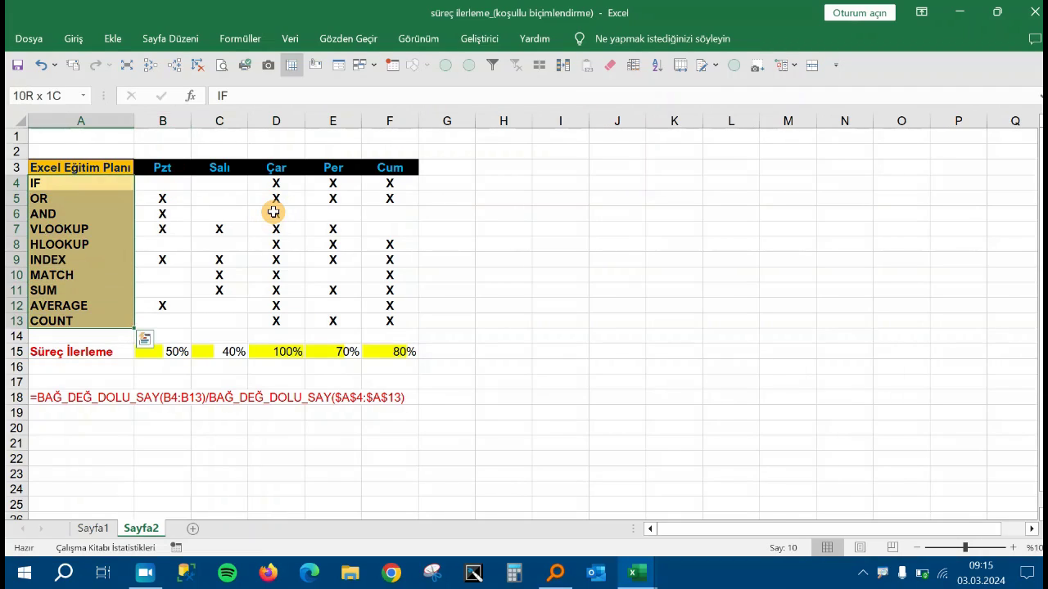
click(170, 201)
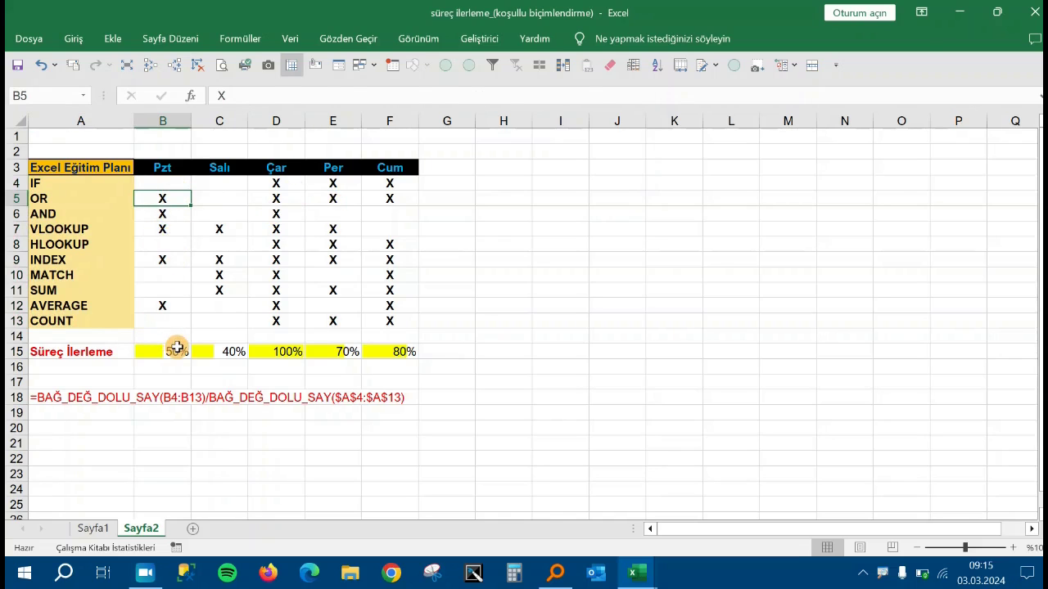
click(177, 348)
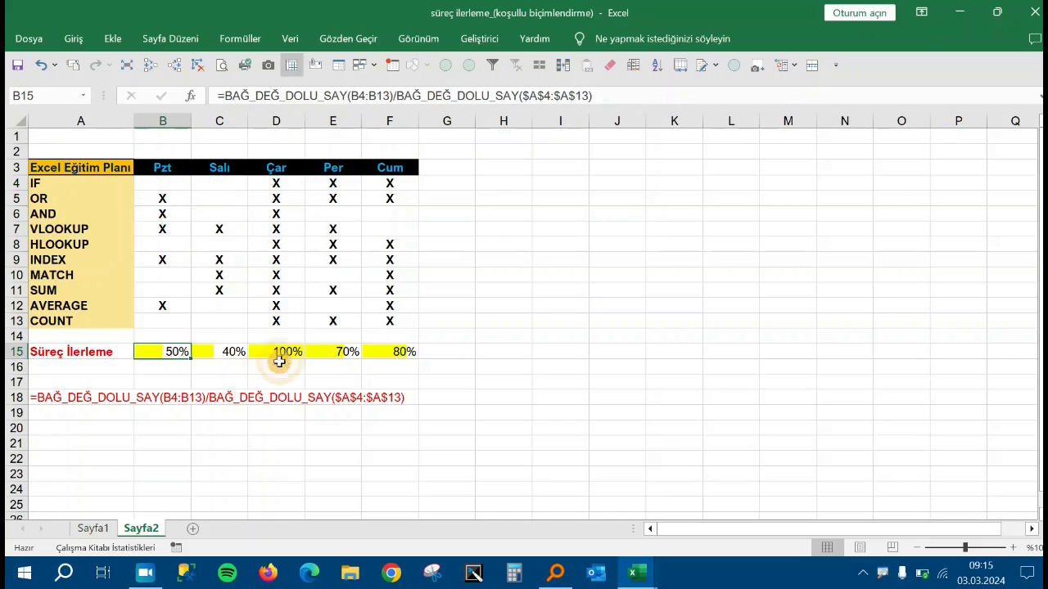
Mark Pzt topics B8 and B10 with X
click(183, 242)
key(Caps_Lock)
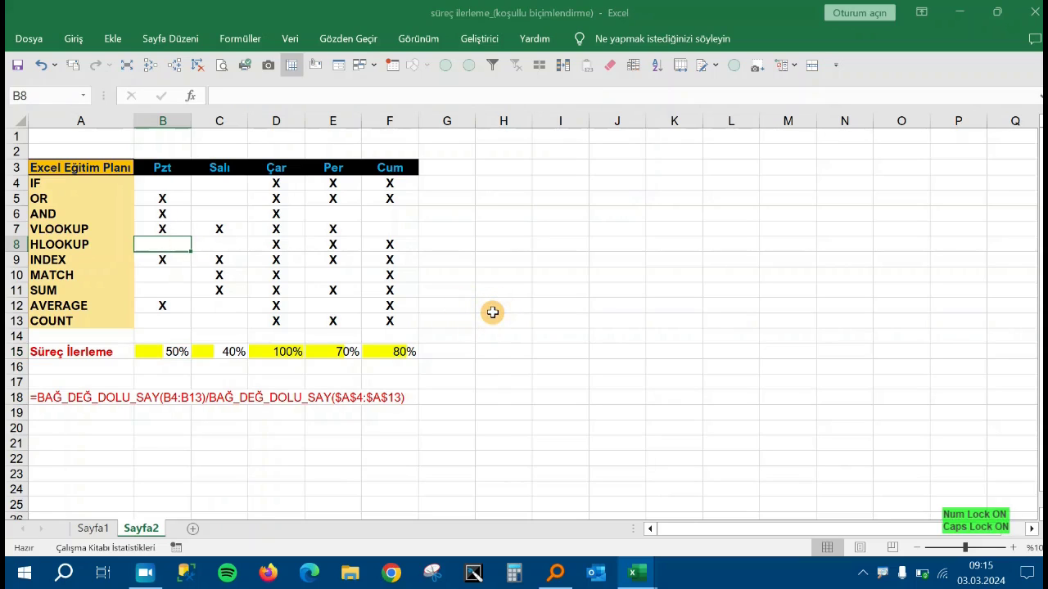
text(X)
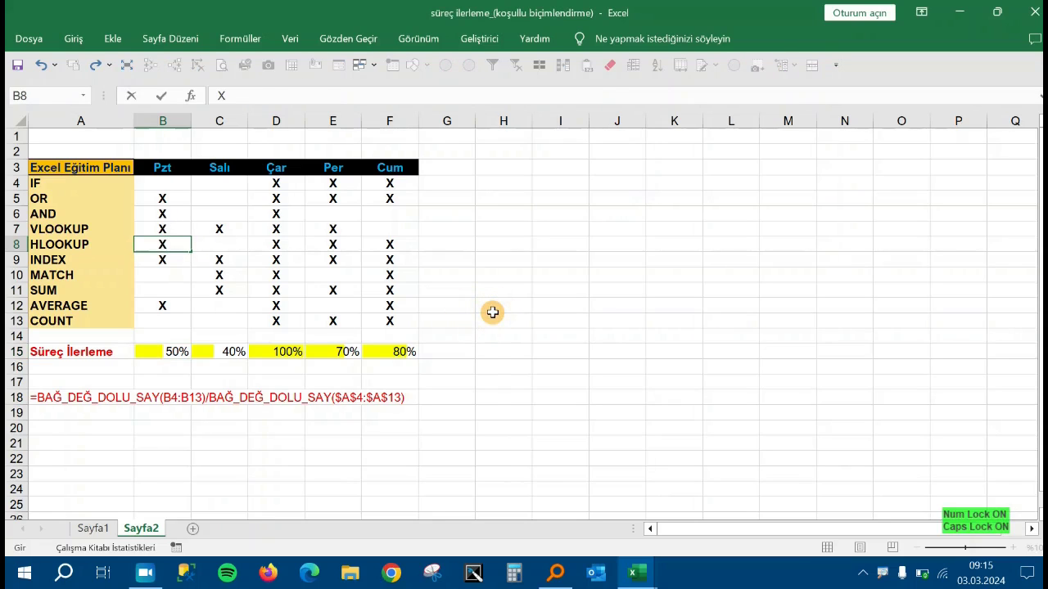
key(Return)
key(Down)
key(Down)
key(Down)
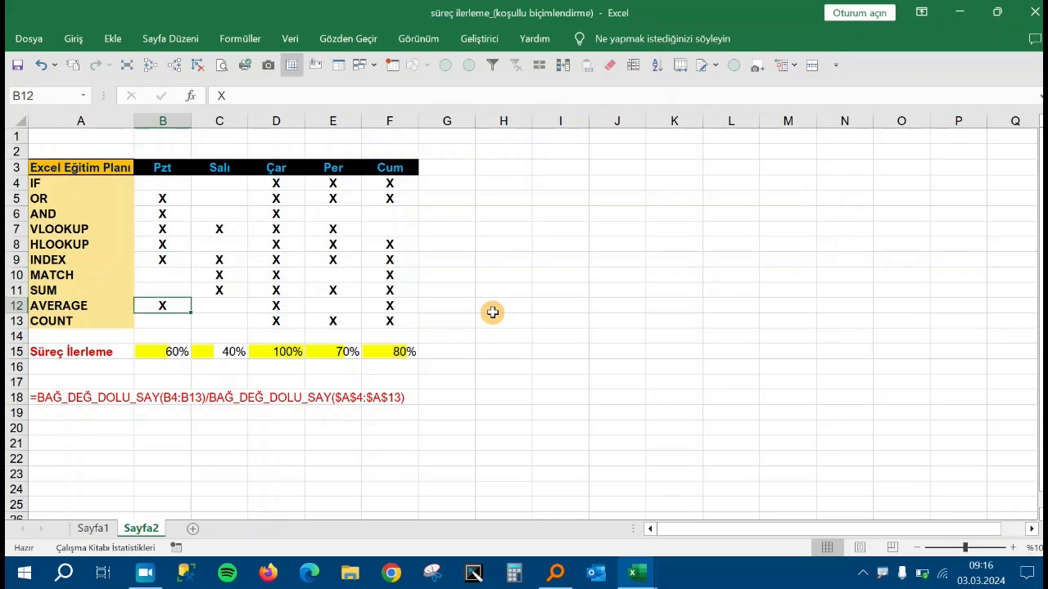
key(Down)
key(Down)
key(Down)
key(shift+Right)
key(shift+Right)
key(shift+Right)
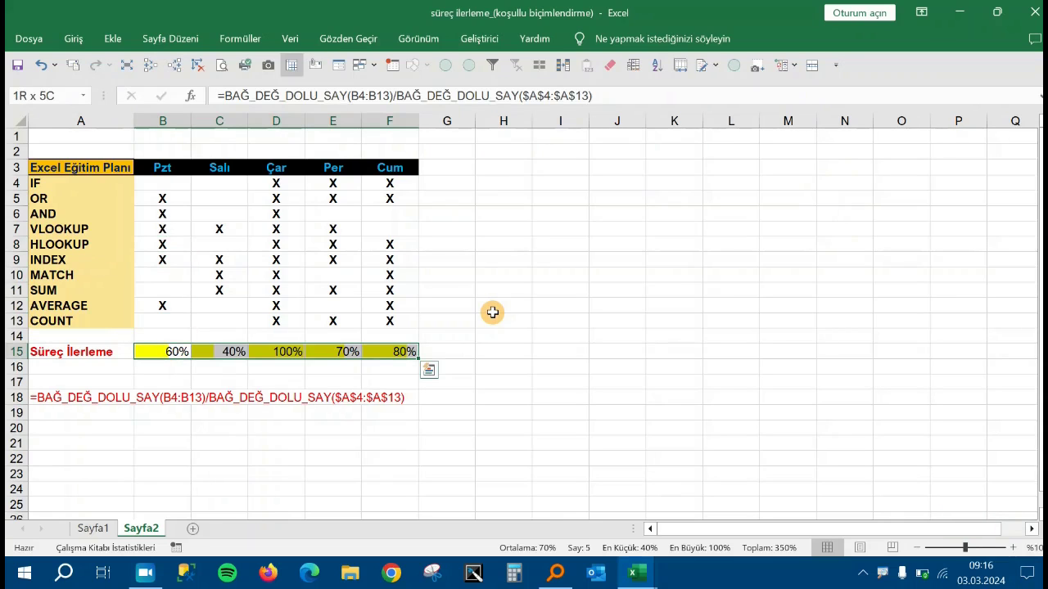
key(Up)
Move the Salı X mark from C7 into C5
key(Up)
key(Up)
key(Up)
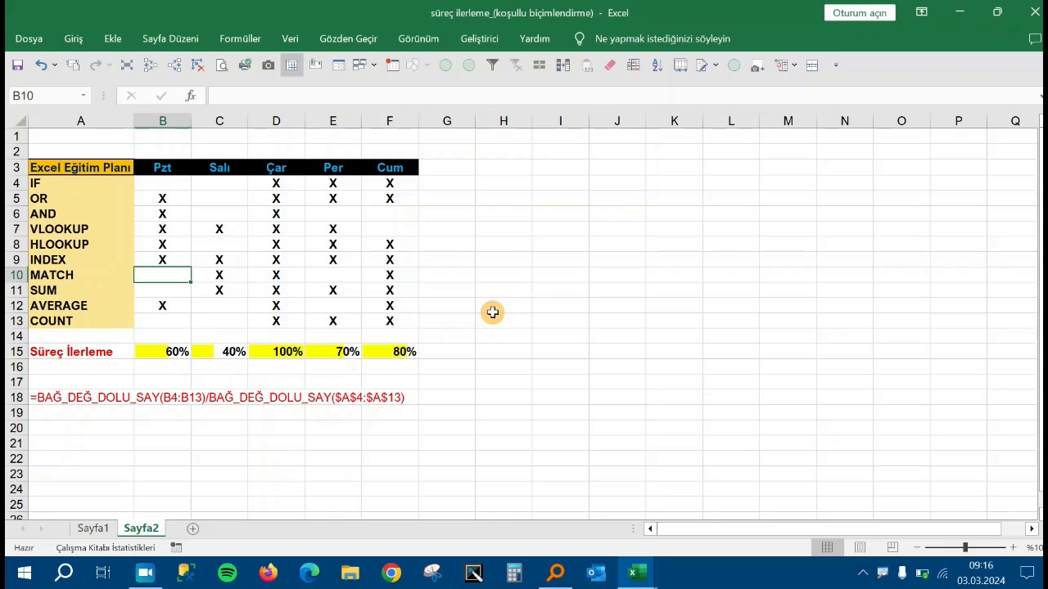
text(X)
key(Return)
key(Up)
key(Up)
key(Up)
key(Up)
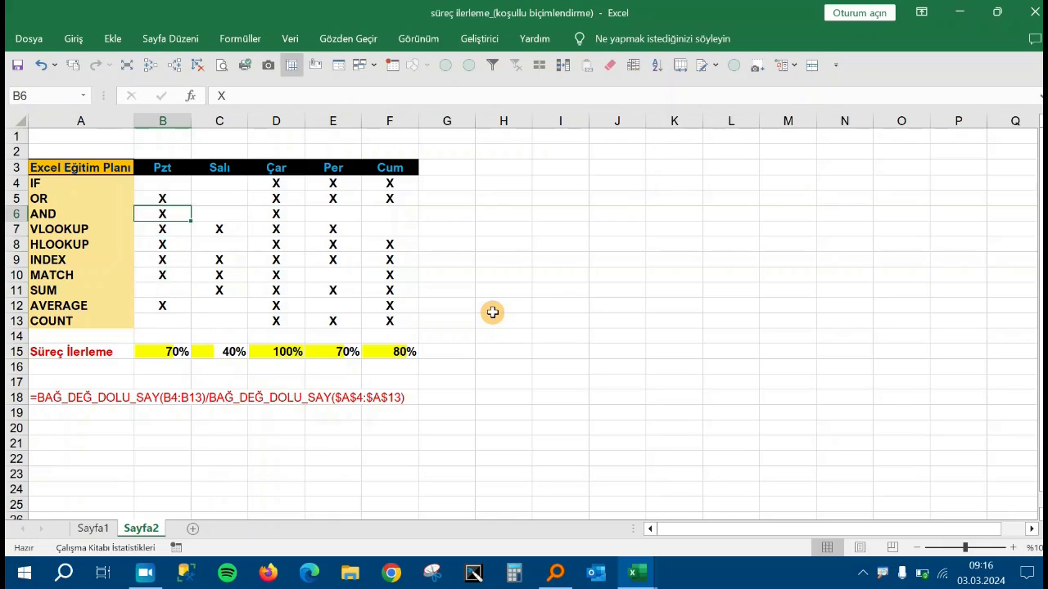
key(Right)
key(Up)
key(shift+Down)
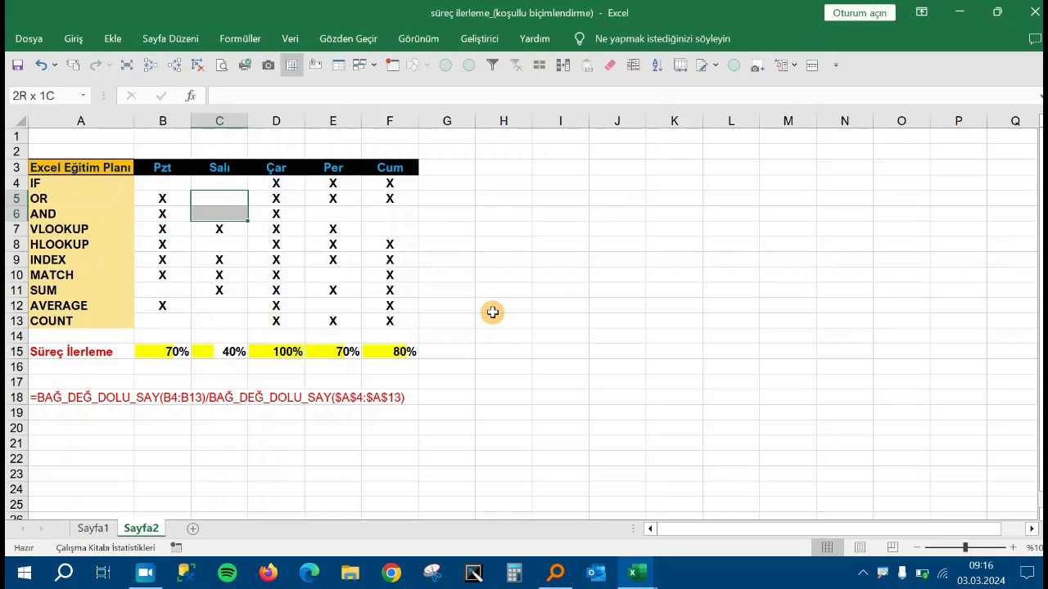
key(Down)
key(Down)
key(ctrl+c)
key(Up)
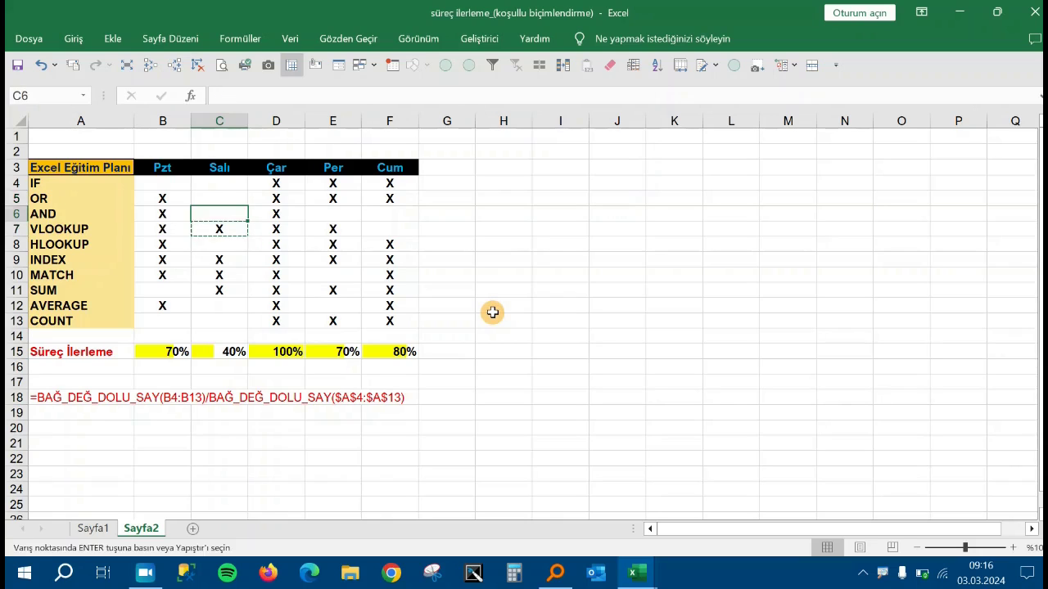
key(Up)
key(shift+Down)
key(ctrl+v)
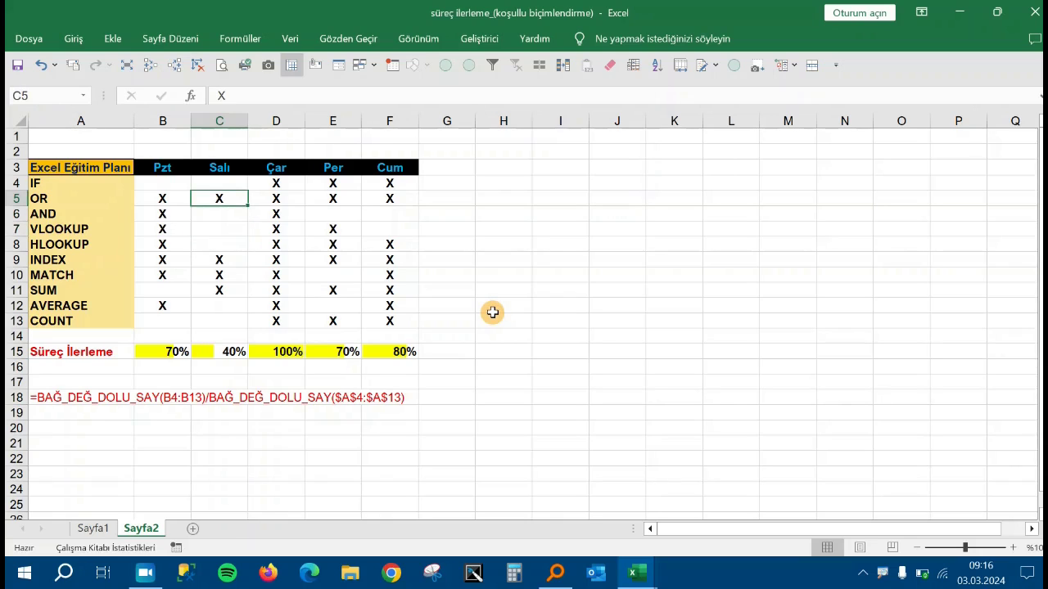
Mark Salı topics C6 and C7 with X
key(Down)
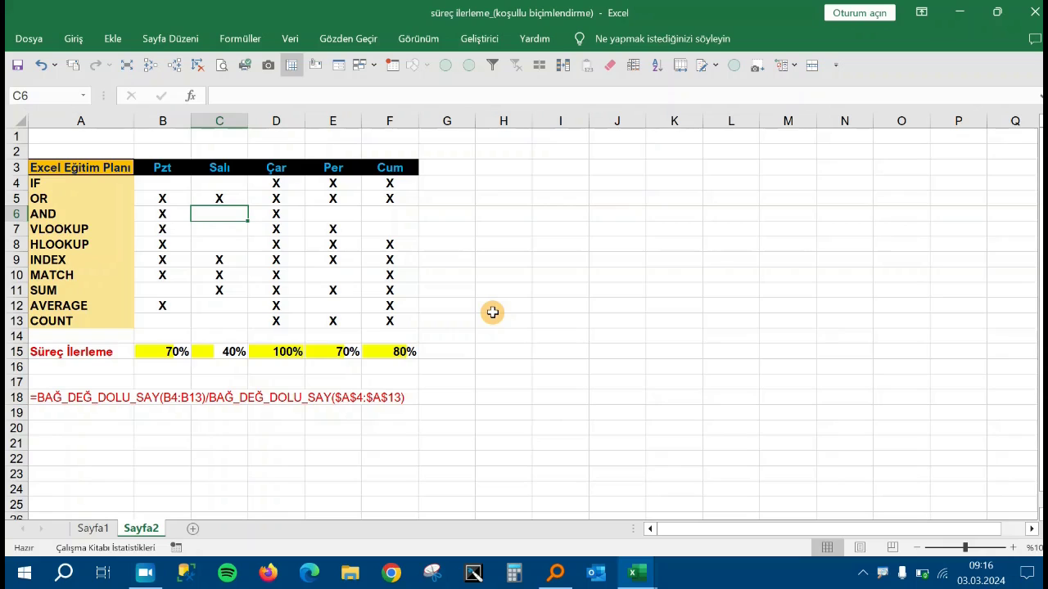
text(X)
key(Return)
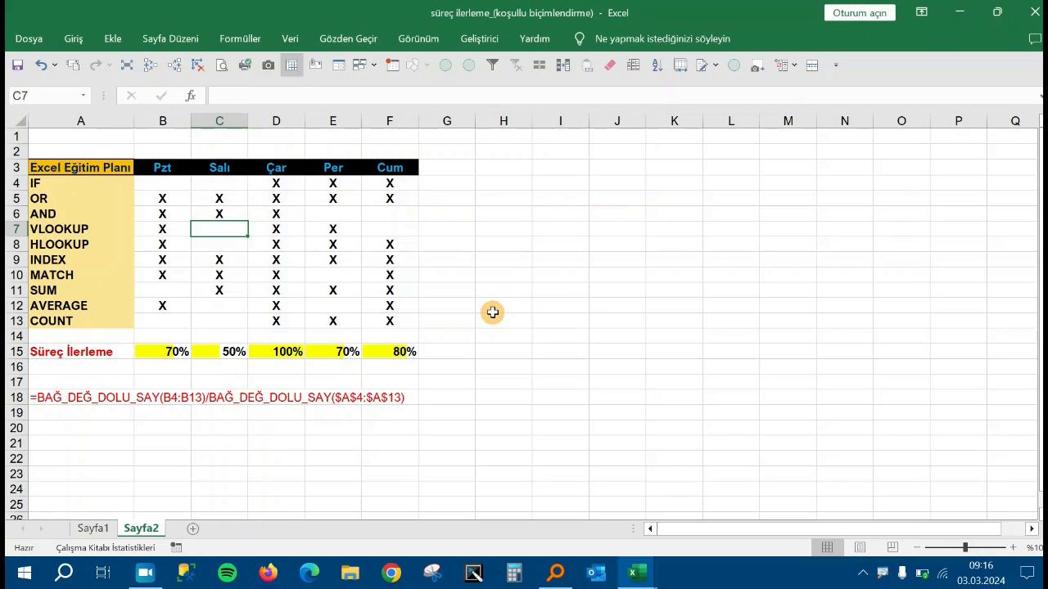
key(Down)
Select progress row B15:F15 to check Pzt at 70% and Salı at 60%
key(Down)
key(Up)
key(Up)
text(X)
key(Return)
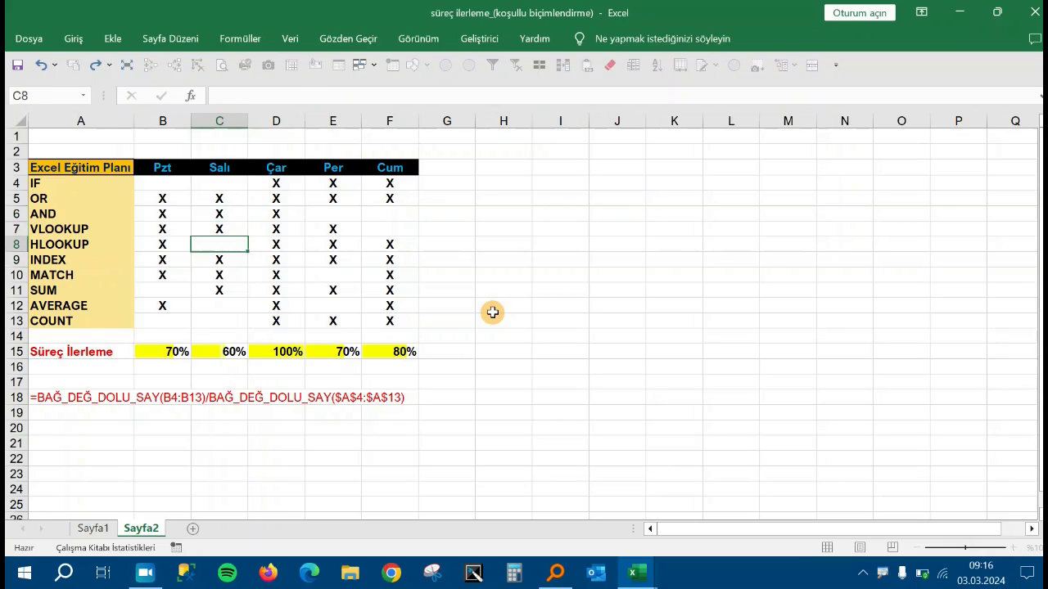
key(Down)
key(Down)
key(Down)
key(Down)
key(Down)
key(Down)
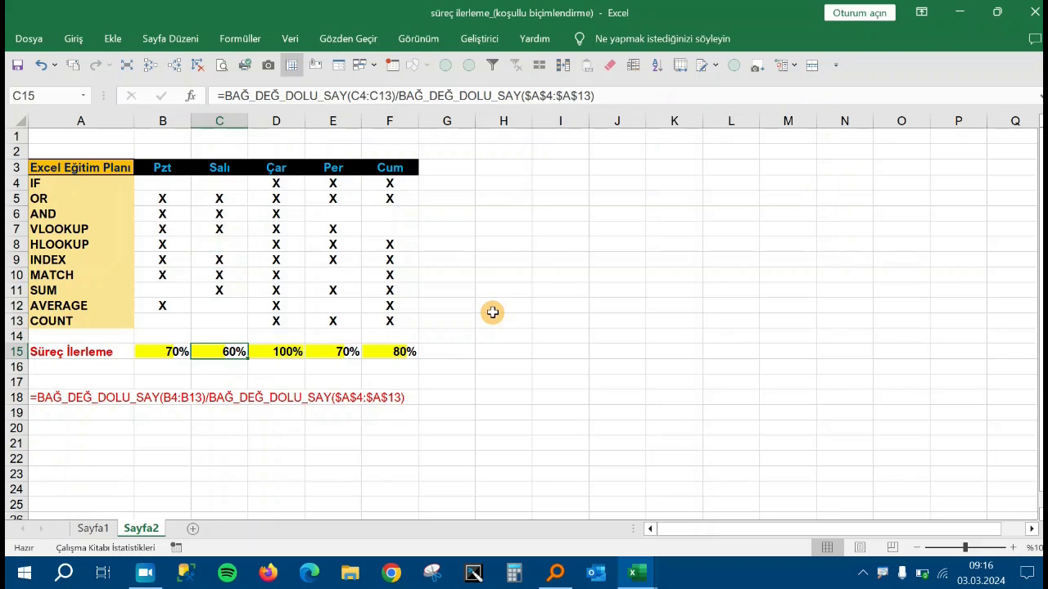
key(Left)
key(Right)
key(Up)
key(Up)
key(Up)
key(Up)
key(Up)
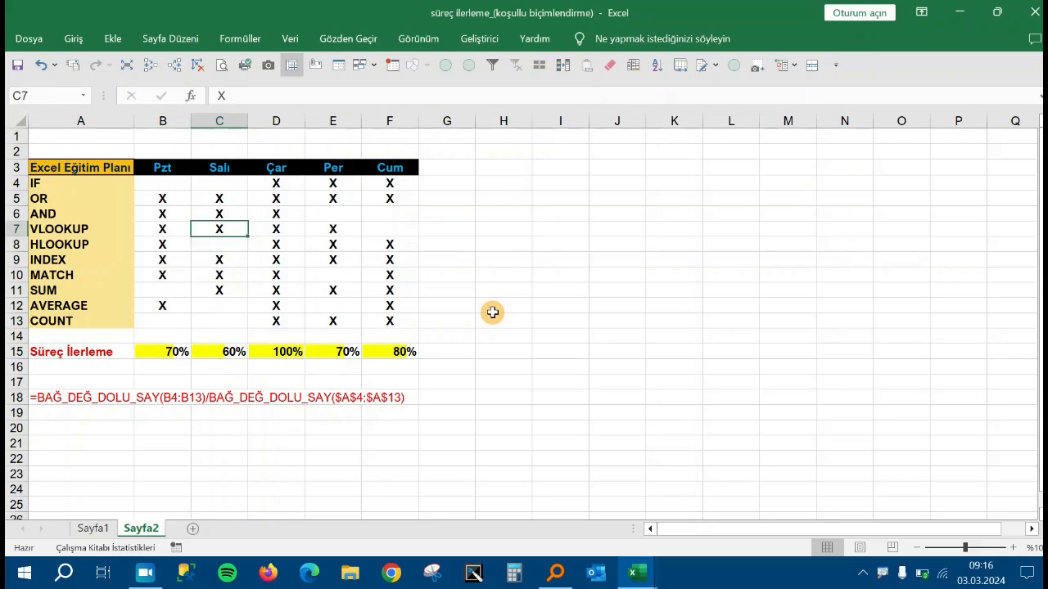
key(Up)
key(Up)
key(Up)
key(Down)
key(Down)
key(Down)
key(Down)
key(Down)
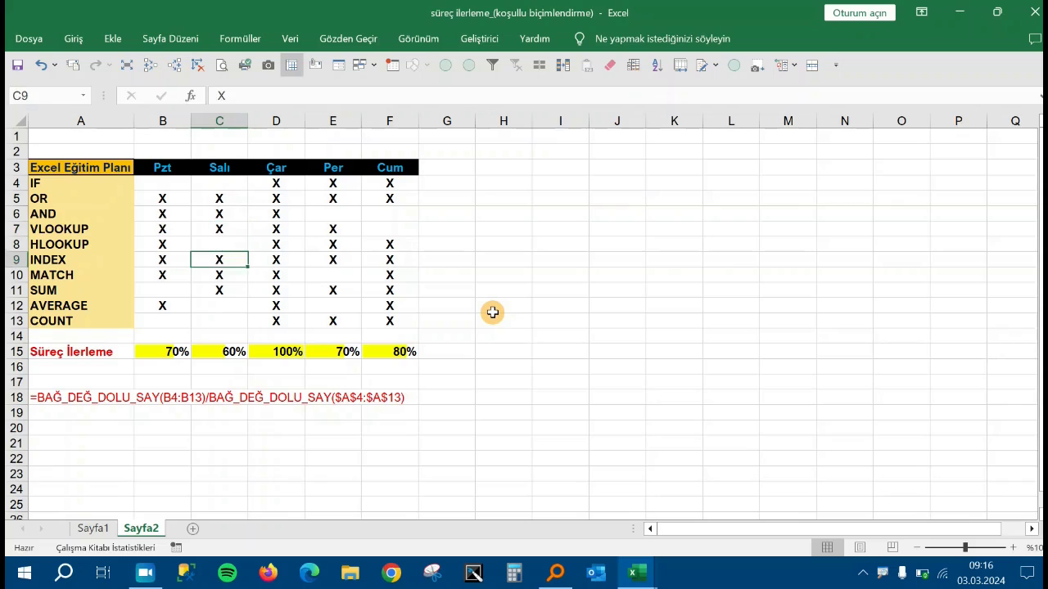
key(Down)
key(Down)
key(Down)
key(Down)
key(Down)
key(Down)
key(Left)
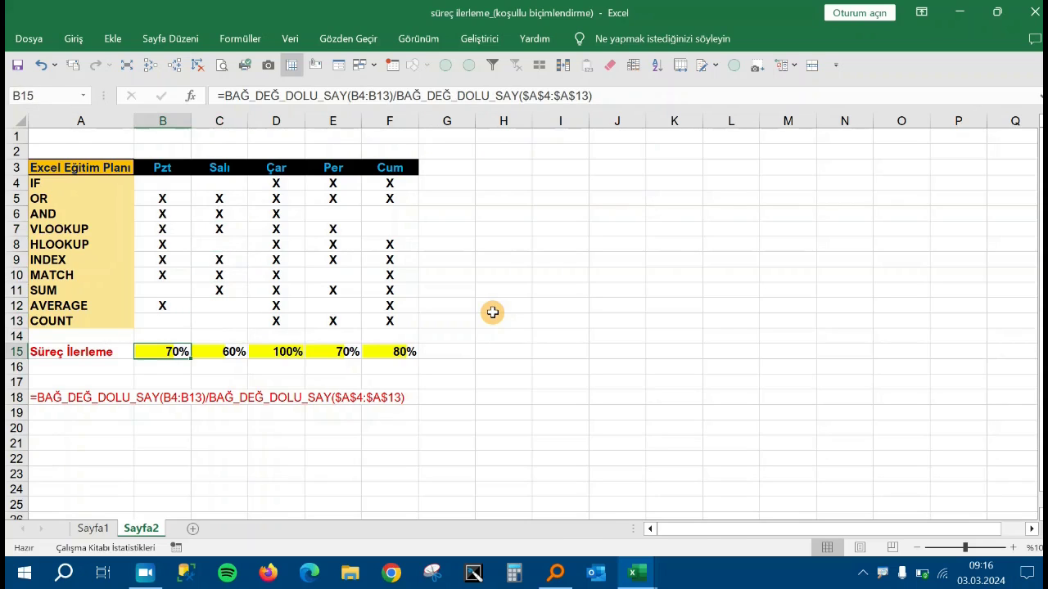
key(shift+Right)
key(shift+Right)
key(shift+Right)
key(shift+Right)
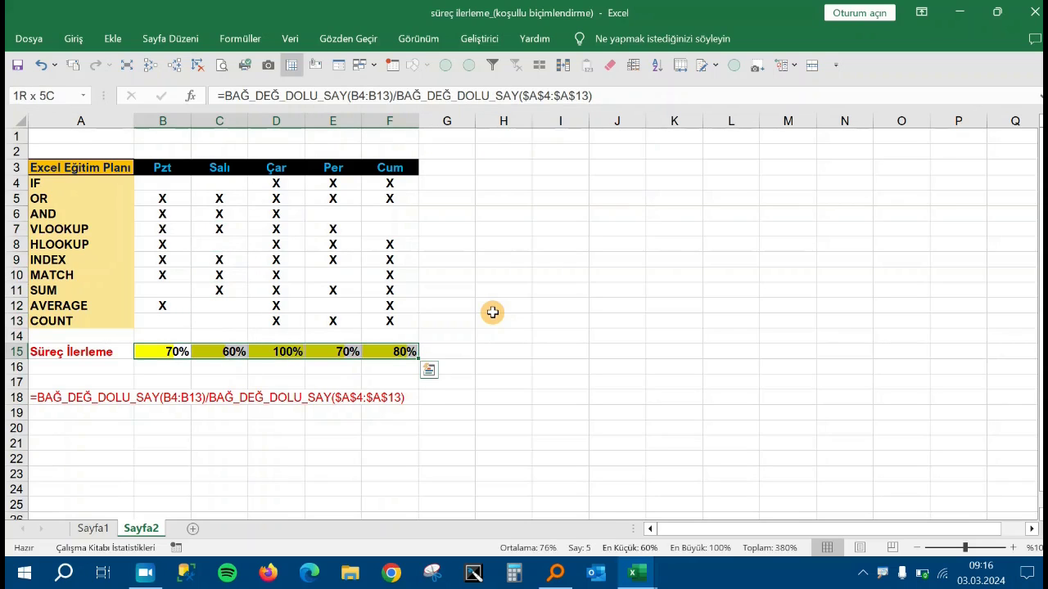
click(448, 274)
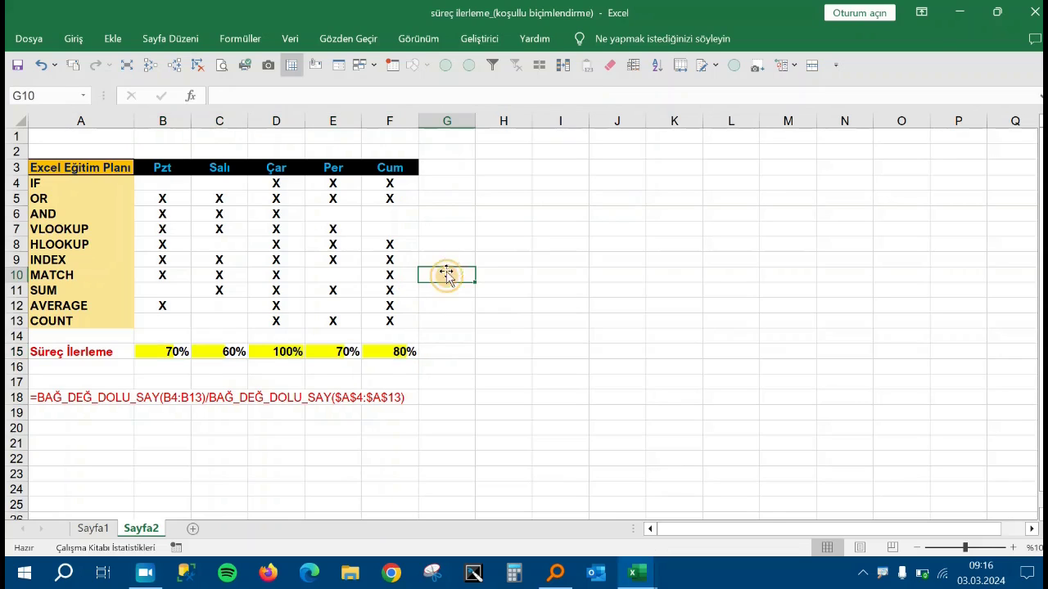
click(368, 230)
click(322, 262)
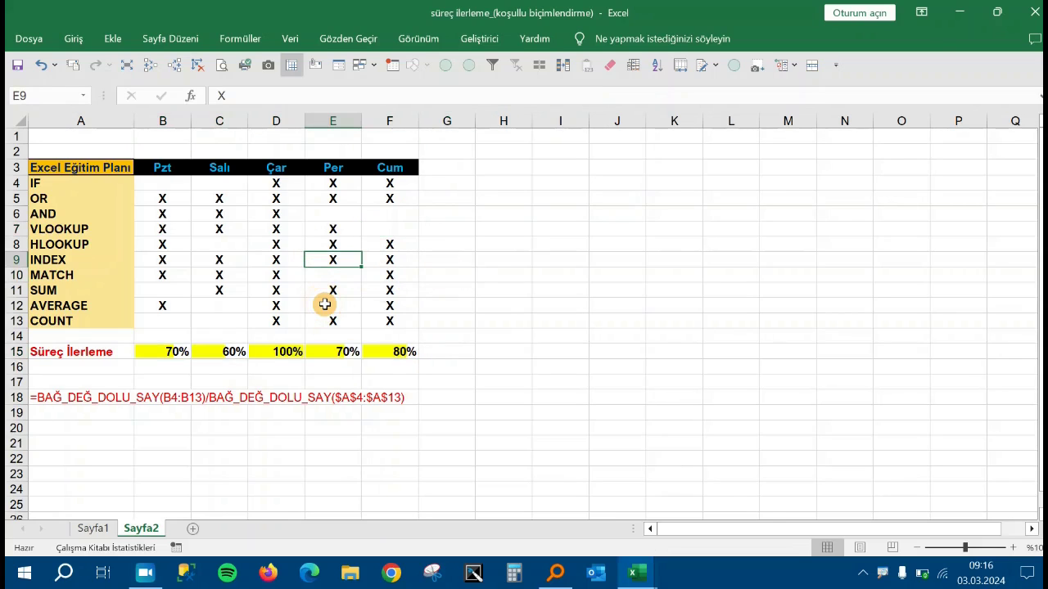
click(274, 242)
click(218, 239)
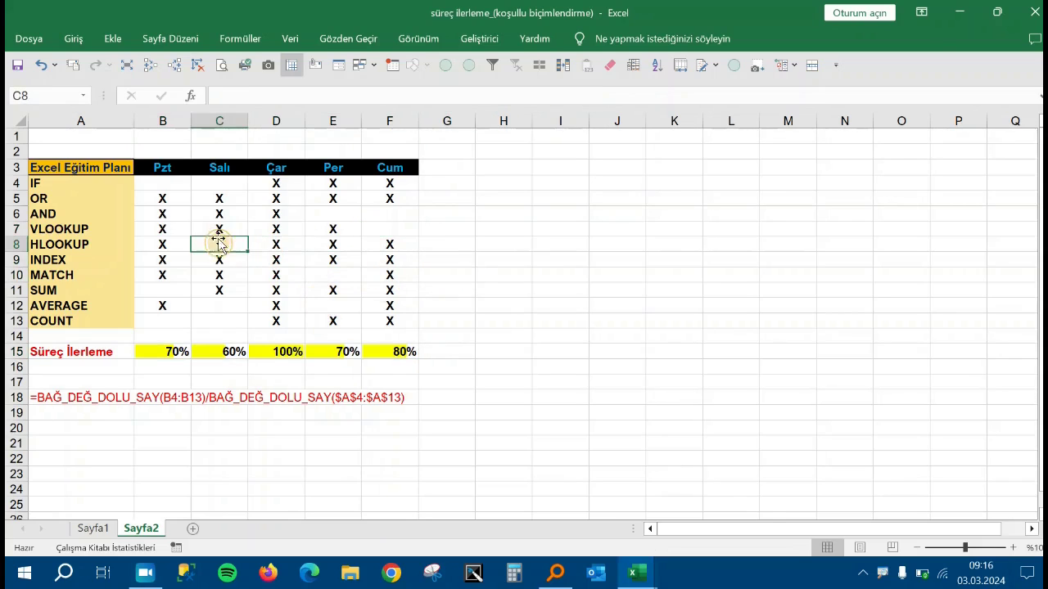
click(316, 239)
click(323, 226)
click(276, 211)
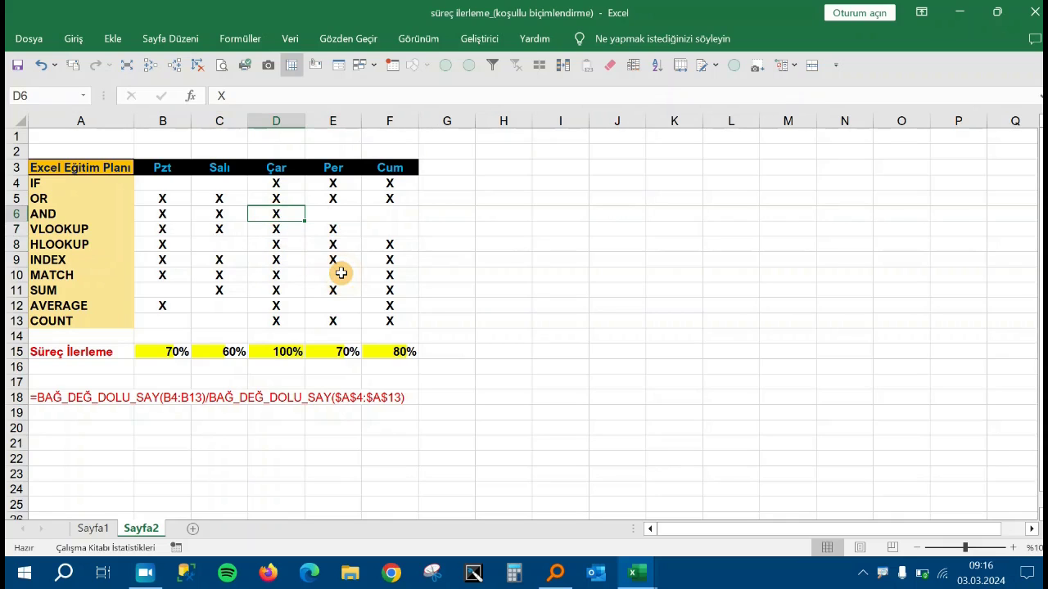
click(145, 573)
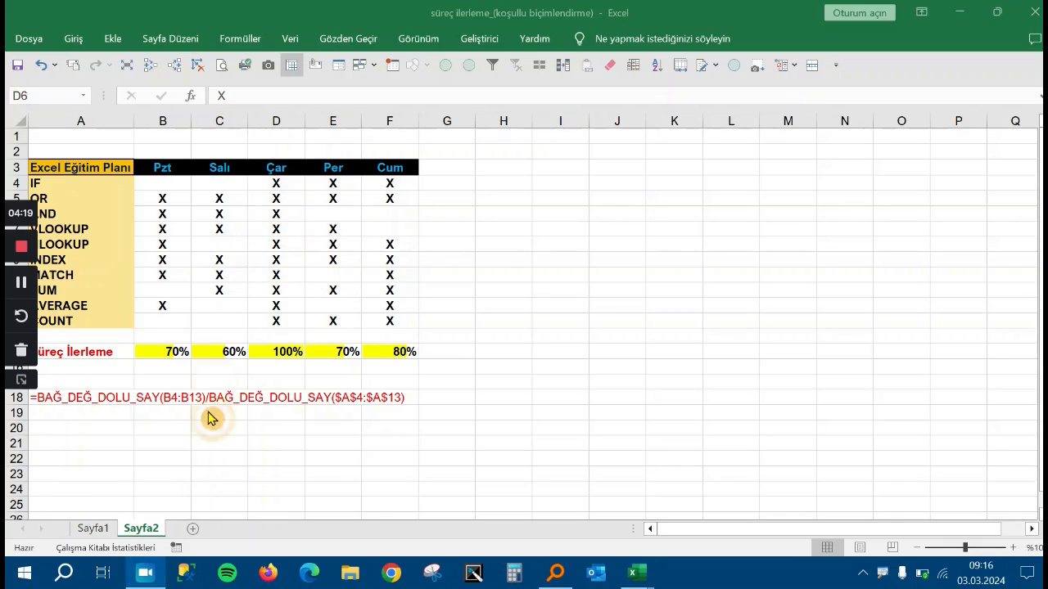